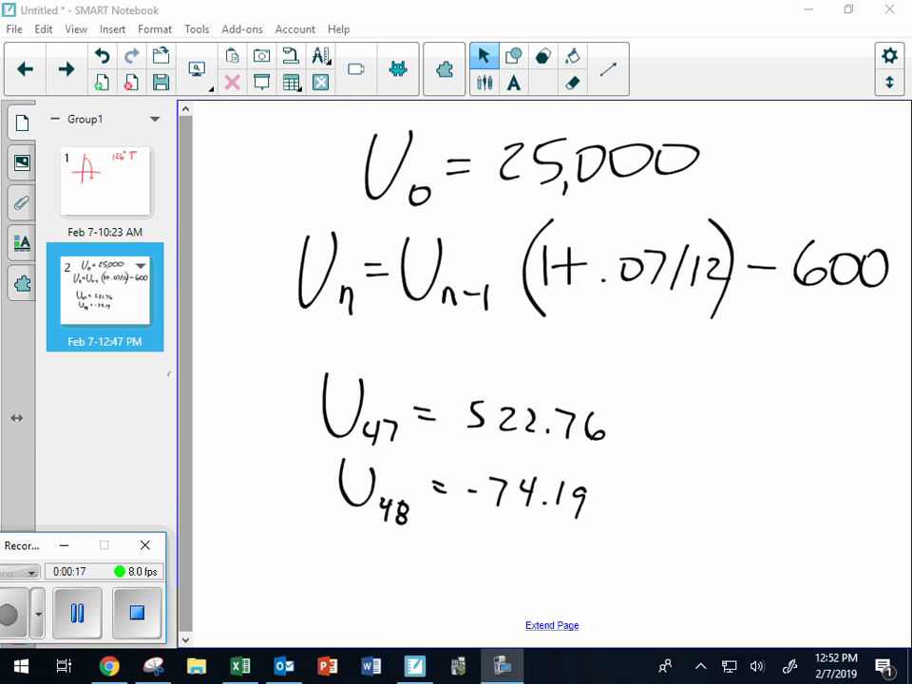
# Step: Draw red arrows beneath the .07, the 12 and the 600 in the recursive formula
pyautogui.moveTo(617, 323); pyautogui.dragTo(637, 292)
pyautogui.moveTo(627, 295); pyautogui.dragTo(639, 304)
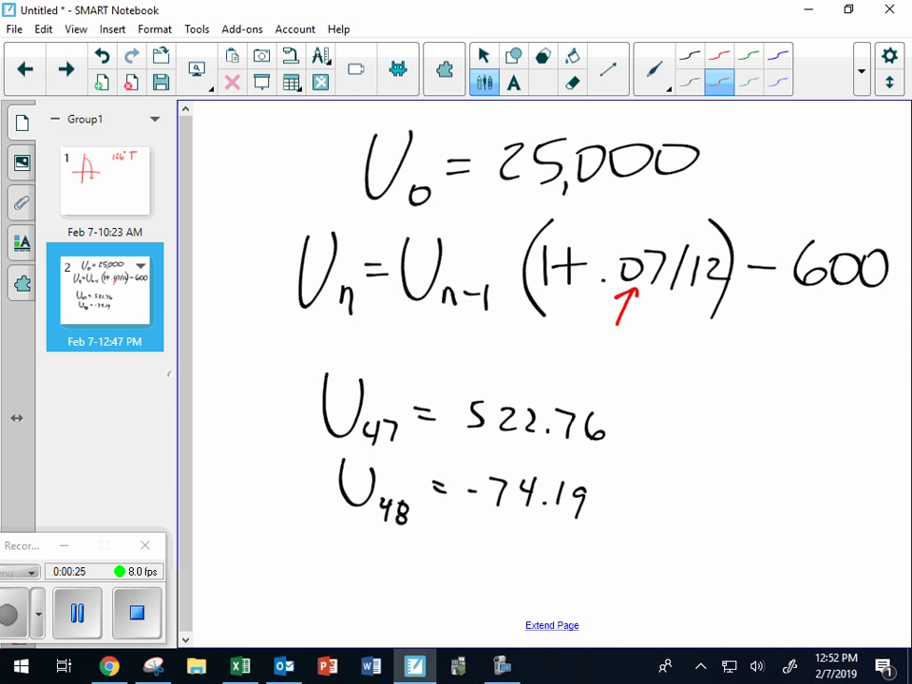
pyautogui.moveTo(671, 353)
pyautogui.mouseDown()
pyautogui.moveTo(706, 303)
pyautogui.moveTo(703, 318)
pyautogui.mouseUp()
pyautogui.moveTo(793, 344)
pyautogui.mouseDown()
pyautogui.moveTo(826, 299)
pyautogui.moveTo(827, 320)
pyautogui.mouseUp()
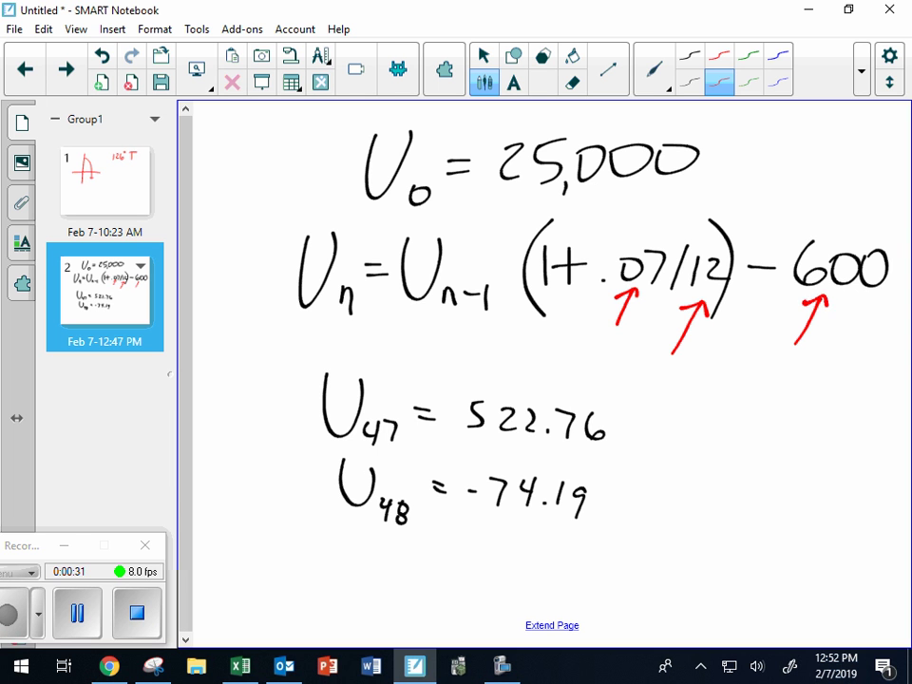
# Step: Draw a red arrow to the formula's minus sign and label it "− Loan" and "+ invest"
pyautogui.moveTo(789, 183); pyautogui.dragTo(769, 242)
pyautogui.moveTo(764, 221)
pyautogui.mouseDown()
pyautogui.moveTo(769, 243)
pyautogui.moveTo(789, 231)
pyautogui.mouseUp()
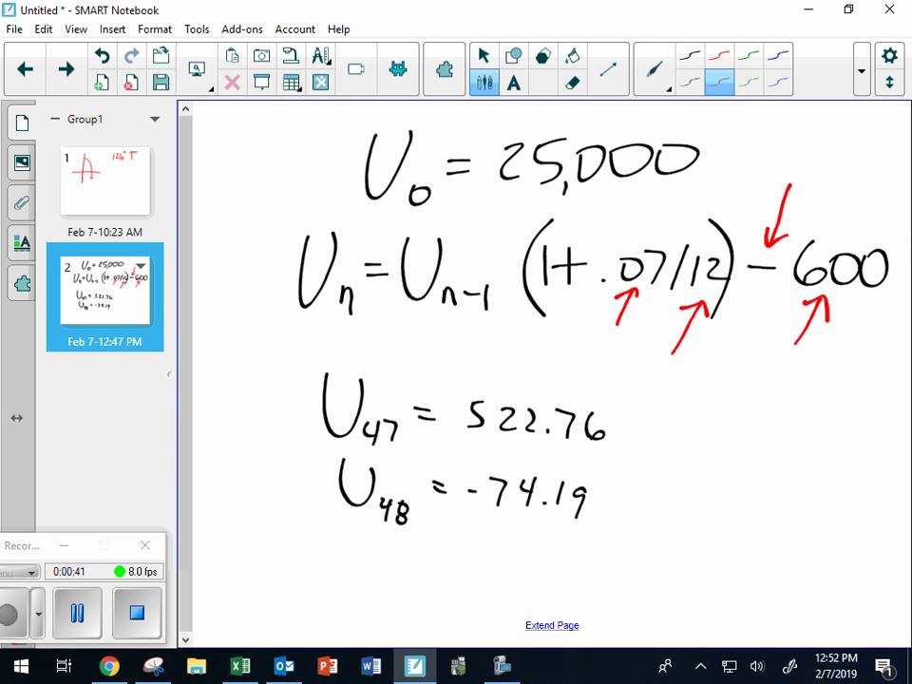
pyautogui.moveTo(775, 149)
pyautogui.mouseDown()
pyautogui.moveTo(818, 140)
pyautogui.moveTo(889, 158)
pyautogui.mouseUp()
pyautogui.click(860, 147)
pyautogui.moveTo(784, 160)
pyautogui.mouseDown()
pyautogui.moveTo(819, 180)
pyautogui.moveTo(819, 171)
pyautogui.moveTo(845, 178)
pyautogui.moveTo(877, 170)
pyautogui.moveTo(873, 182)
pyautogui.moveTo(902, 167)
pyautogui.mouseUp()
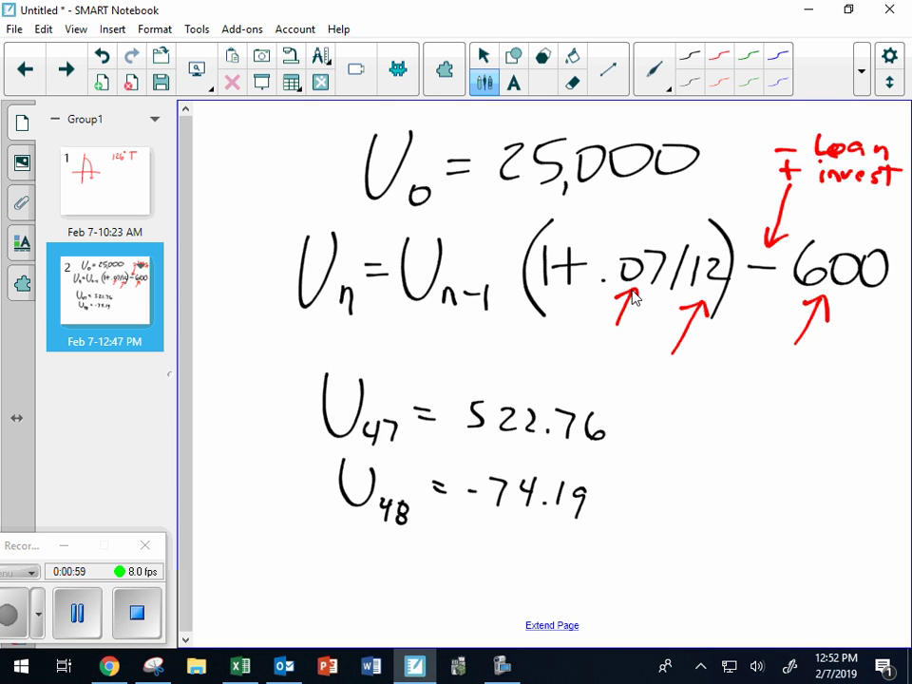
# Step: Draw black arrows pointing to U47 and U48, and write "4 years" beside the U48 arrow
pyautogui.moveTo(270, 491); pyautogui.dragTo(329, 492)
pyautogui.moveTo(309, 480); pyautogui.dragTo(314, 512)
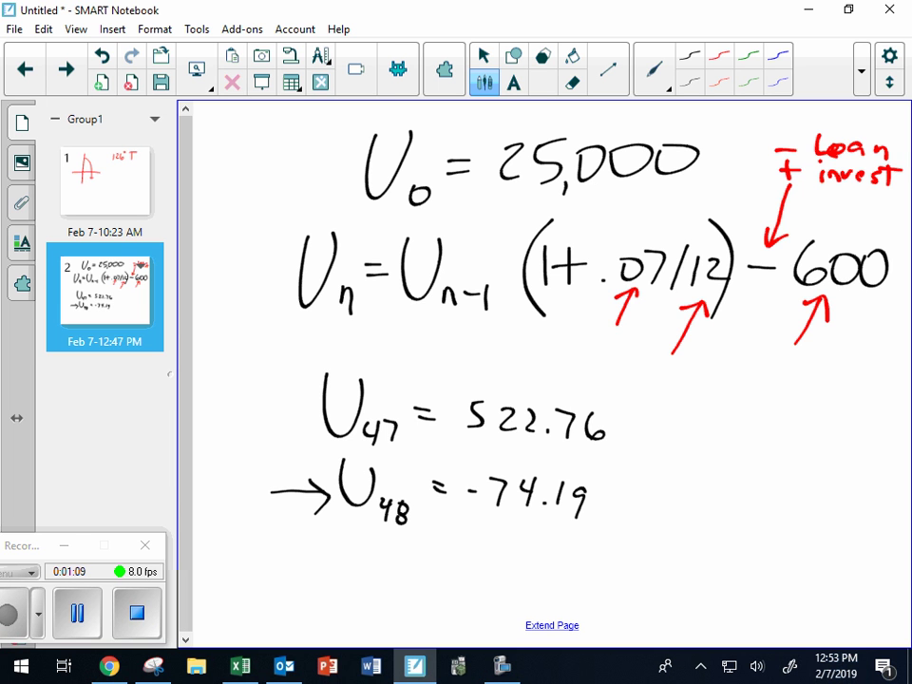
pyautogui.moveTo(223, 445)
pyautogui.mouseDown()
pyautogui.moveTo(245, 507)
pyautogui.moveTo(235, 514)
pyautogui.moveTo(279, 536)
pyautogui.mouseUp()
pyautogui.moveTo(236, 501); pyautogui.dragTo(291, 548)
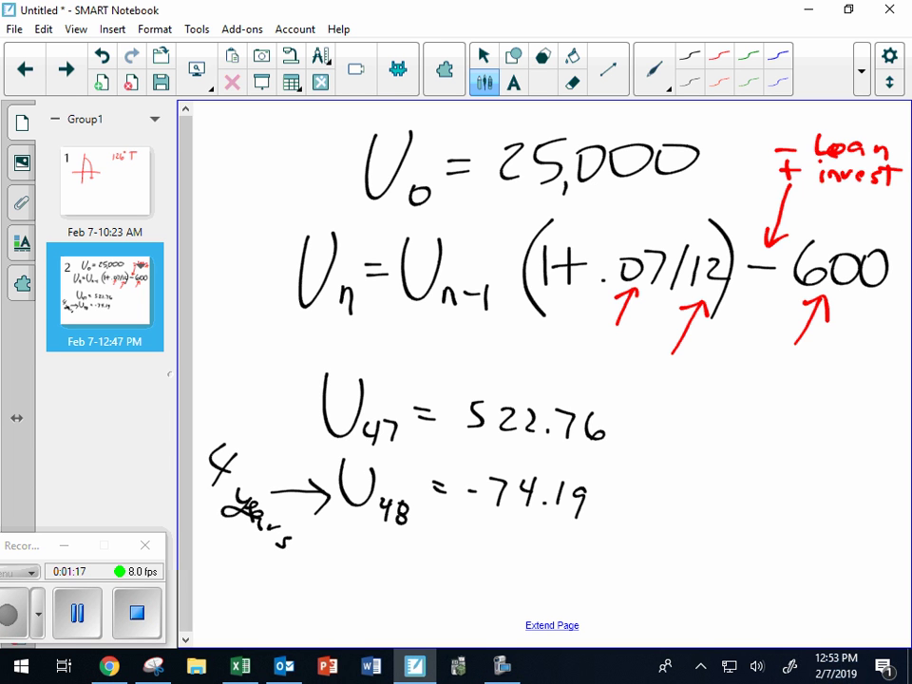
pyautogui.moveTo(254, 411)
pyautogui.mouseDown()
pyautogui.moveTo(298, 410)
pyautogui.moveTo(286, 423)
pyautogui.mouseUp()
# Step: Write 48 × 600 − 74.19 in red beneath the U48 line
pyautogui.hotkey('alt', 'Tab')
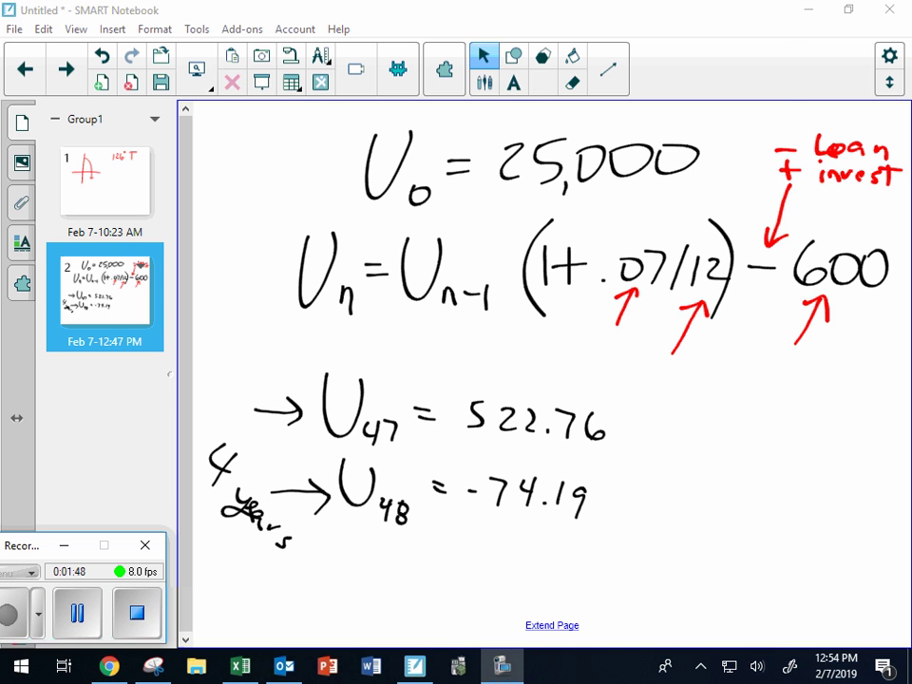
pyautogui.hotkey('alt', 'Tab')
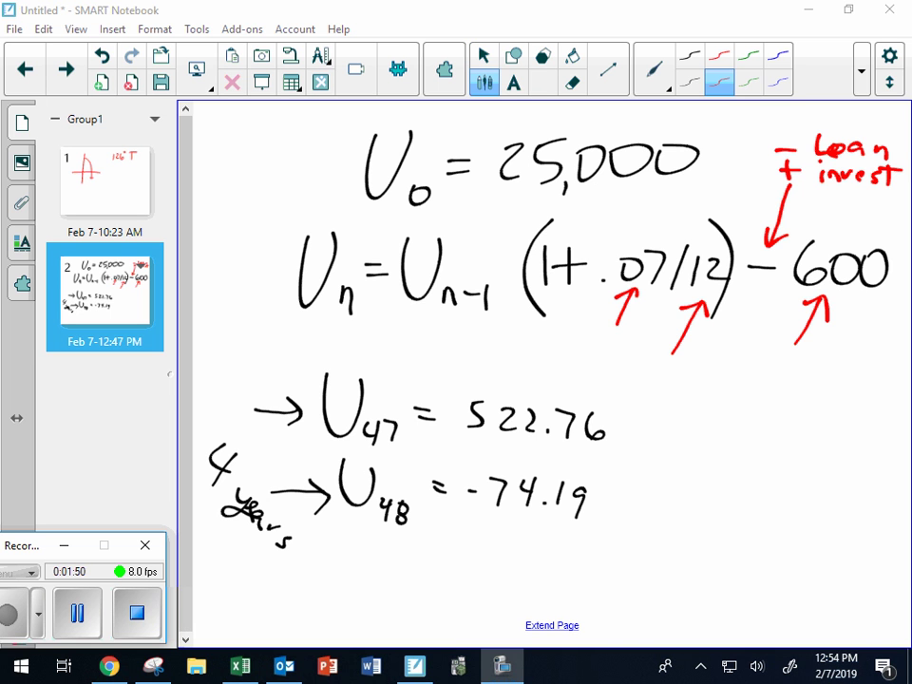
pyautogui.moveTo(332, 554)
pyautogui.mouseDown()
pyautogui.moveTo(357, 576)
pyautogui.moveTo(350, 568)
pyautogui.moveTo(347, 586)
pyautogui.moveTo(401, 587)
pyautogui.mouseUp()
pyautogui.moveTo(400, 564); pyautogui.dragTo(384, 589)
pyautogui.moveTo(435, 567)
pyautogui.mouseDown()
pyautogui.moveTo(425, 585)
pyautogui.moveTo(451, 569)
pyautogui.moveTo(475, 568)
pyautogui.moveTo(539, 596)
pyautogui.moveTo(568, 582)
pyautogui.moveTo(563, 599)
pyautogui.moveTo(588, 589)
pyautogui.mouseUp()
pyautogui.click(573, 591)
pyautogui.moveTo(597, 582)
pyautogui.mouseDown()
pyautogui.moveTo(608, 572)
pyautogui.moveTo(604, 600)
pyautogui.mouseUp()
# Step: Add a black equals sign after the red expression, with −25,000 and a subtraction line below it
pyautogui.scroll(-2, 333, 561)
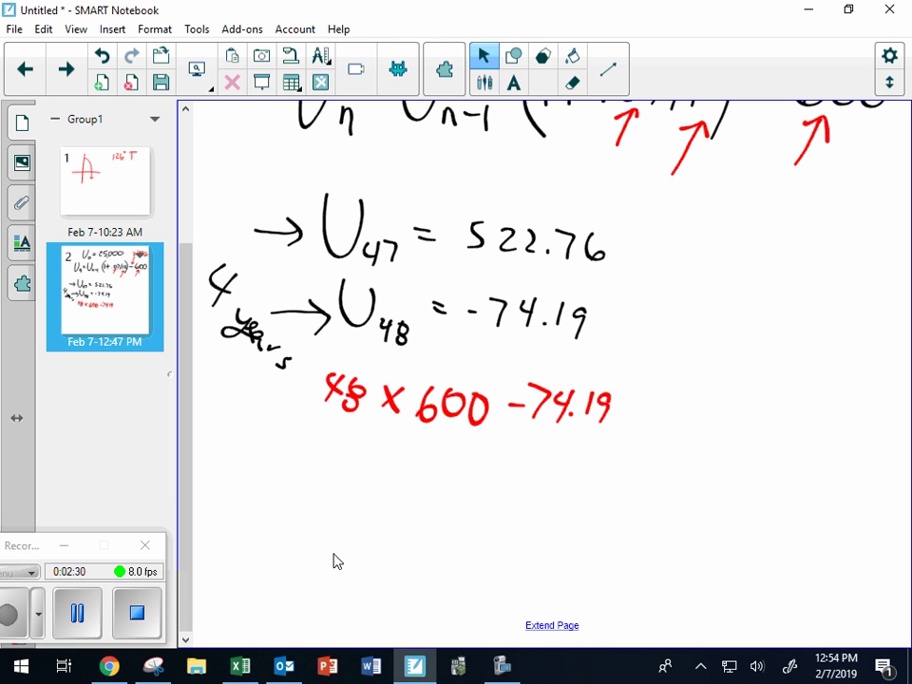
pyautogui.moveTo(628, 401); pyautogui.dragTo(650, 399)
pyautogui.moveTo(630, 413); pyautogui.dragTo(651, 412)
pyautogui.moveTo(608, 458)
pyautogui.mouseDown()
pyautogui.moveTo(651, 441)
pyautogui.moveTo(666, 467)
pyautogui.mouseUp()
pyautogui.moveTo(719, 450); pyautogui.dragTo(774, 457)
pyautogui.moveTo(688, 464); pyautogui.dragTo(684, 475)
pyautogui.moveTo(557, 509); pyautogui.dragTo(860, 505)
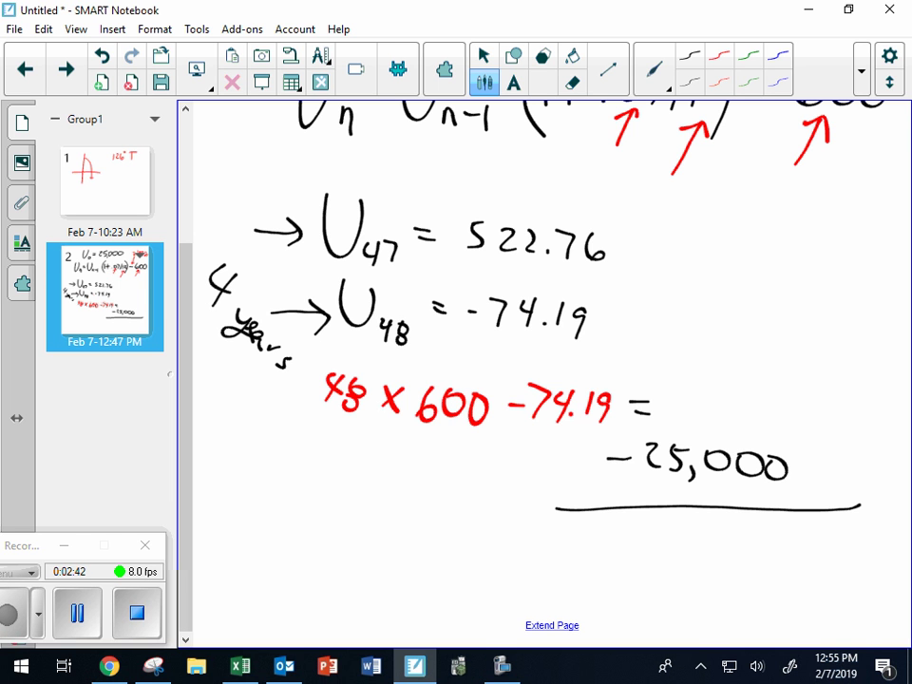
# Step: Write 28,725.81 after the equals sign, above the 25,000
pyautogui.moveTo(638, 399)
pyautogui.mouseDown()
pyautogui.moveTo(663, 420)
pyautogui.moveTo(685, 399)
pyautogui.moveTo(733, 426)
pyautogui.moveTo(706, 432)
pyautogui.mouseUp()
pyautogui.moveTo(740, 400); pyautogui.dragTo(763, 426)
pyautogui.moveTo(776, 403)
pyautogui.mouseDown()
pyautogui.moveTo(788, 429)
pyautogui.moveTo(810, 402)
pyautogui.mouseUp()
pyautogui.click(808, 428)
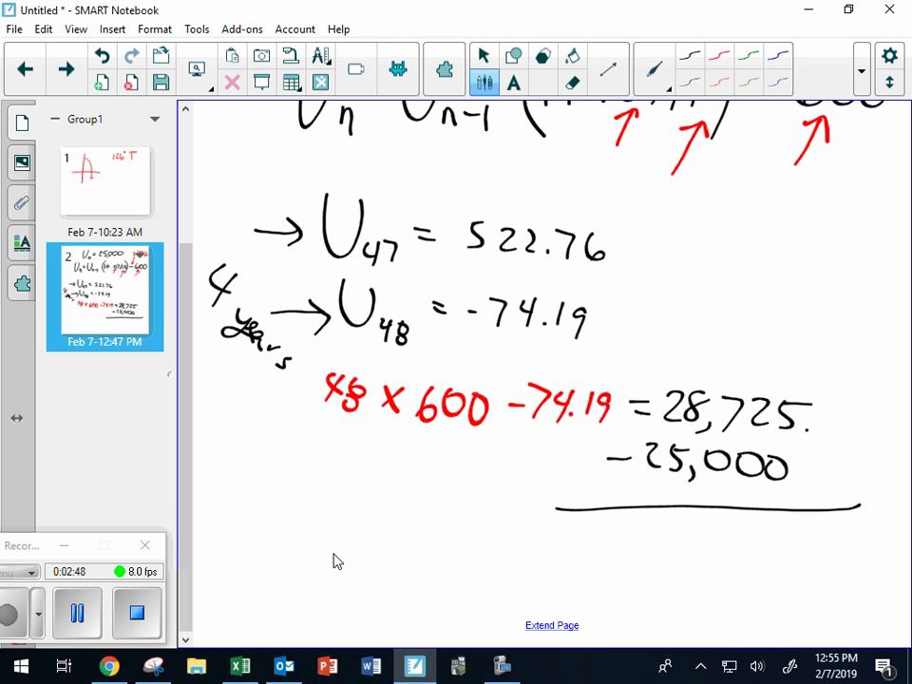
pyautogui.moveTo(837, 404)
pyautogui.mouseDown()
pyautogui.moveTo(828, 416)
pyautogui.moveTo(834, 430)
pyautogui.mouseUp()
pyautogui.moveTo(857, 404); pyautogui.dragTo(856, 435)
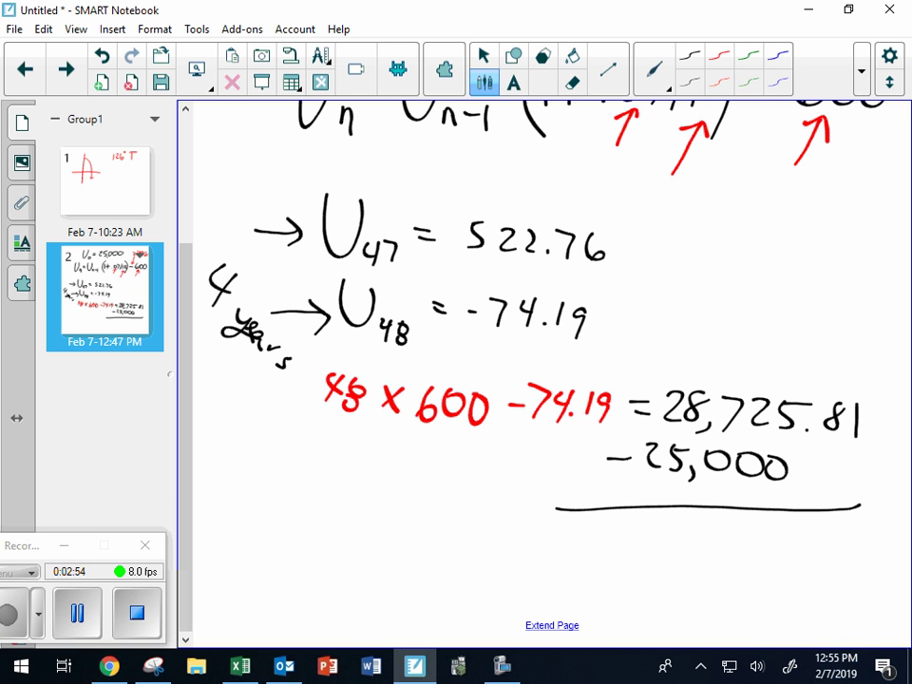
# Step: Write the difference $3,725.81 beneath the subtraction line
pyautogui.moveTo(676, 533)
pyautogui.mouseDown()
pyautogui.moveTo(703, 546)
pyautogui.moveTo(699, 557)
pyautogui.moveTo(724, 537)
pyautogui.moveTo(723, 558)
pyautogui.moveTo(764, 562)
pyautogui.mouseUp()
pyautogui.moveTo(766, 537)
pyautogui.mouseDown()
pyautogui.moveTo(793, 559)
pyautogui.moveTo(807, 542)
pyautogui.moveTo(824, 570)
pyautogui.mouseUp()
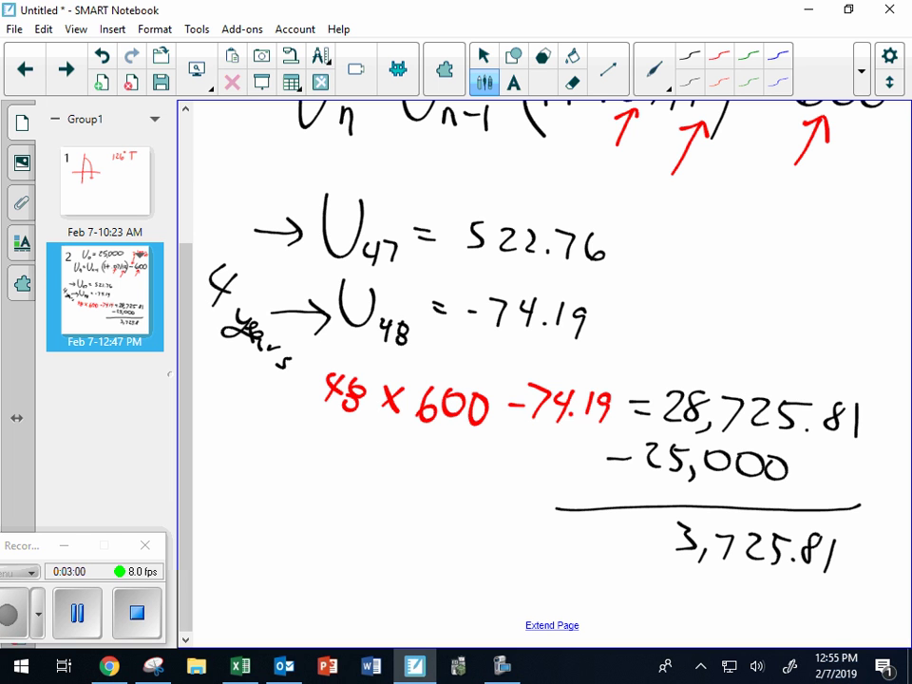
pyautogui.moveTo(657, 514); pyautogui.dragTo(634, 545)
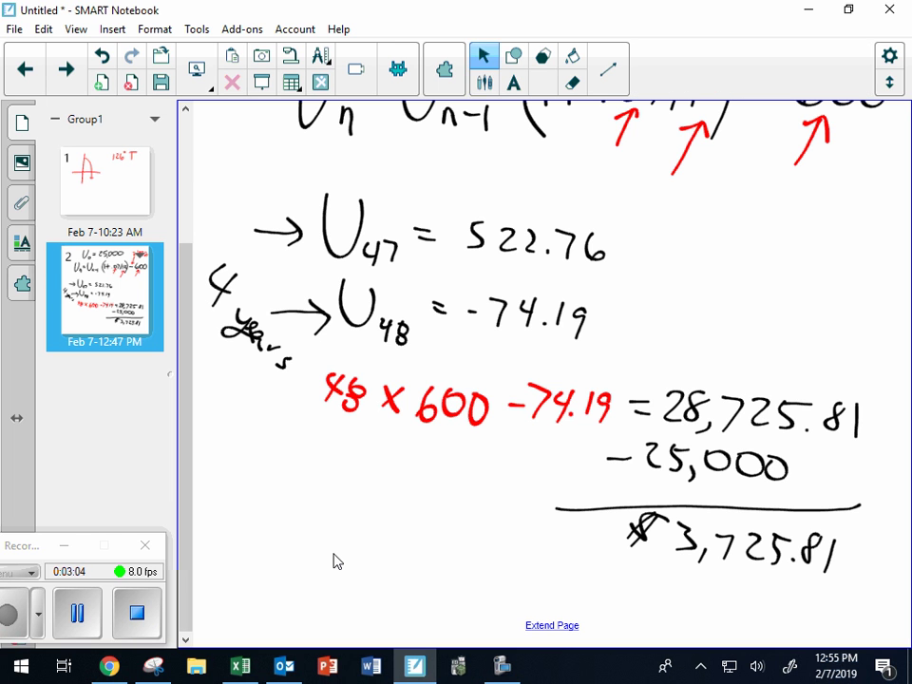
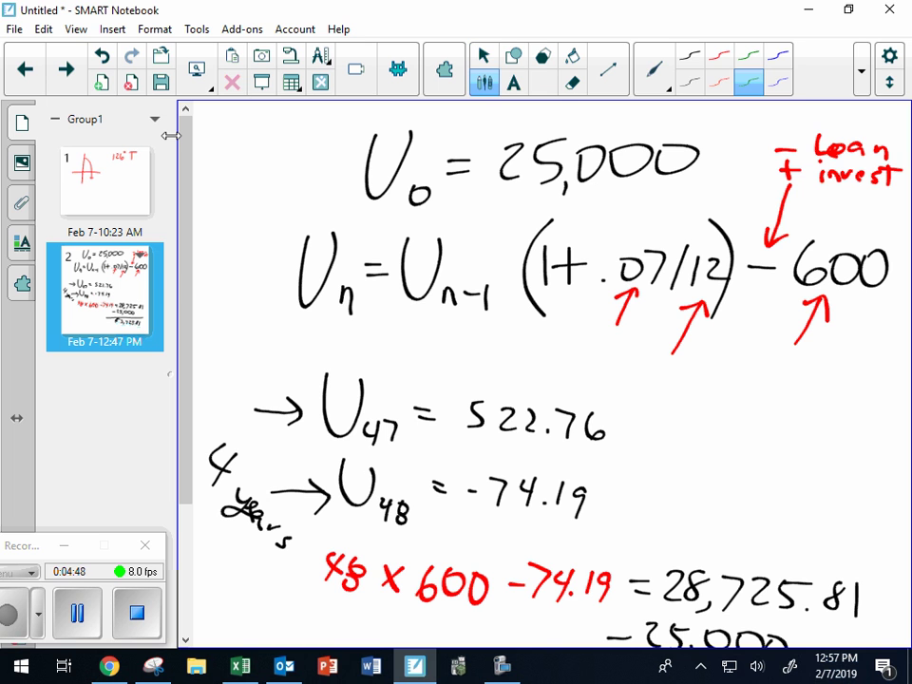
# Step: Cross out the 600 in the recursive formula with a green X
pyautogui.moveTo(883, 230); pyautogui.dragTo(781, 318)
pyautogui.moveTo(799, 220); pyautogui.dragTo(898, 318)
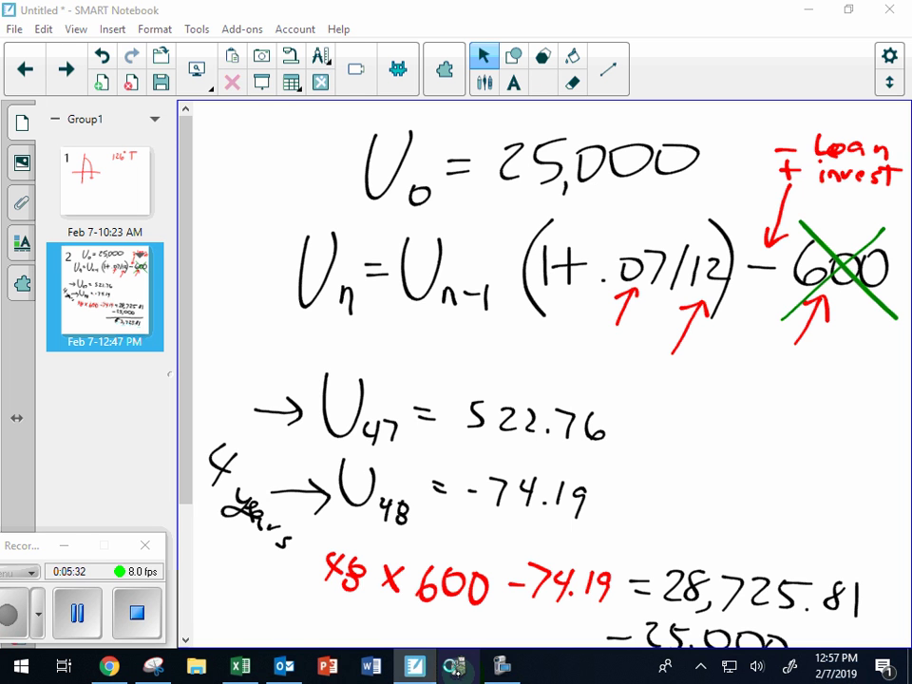
# Step: Switch to TI-SmartView, move the calculator toward the middle of the screen, and open the Finance app's TVM Solver
pyautogui.click(455, 665)
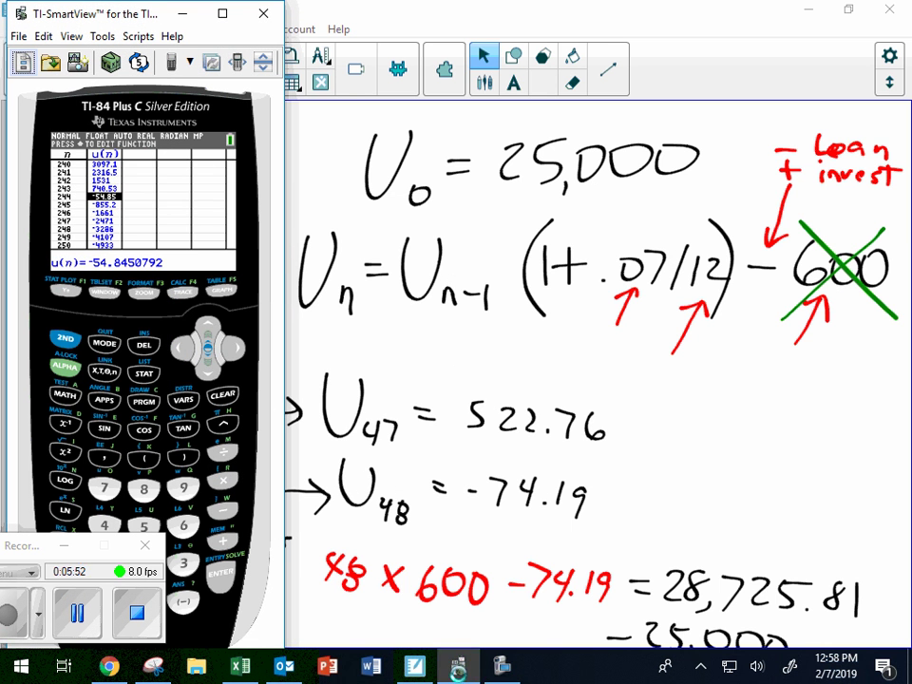
pyautogui.moveTo(143, 13); pyautogui.dragTo(401, 46)
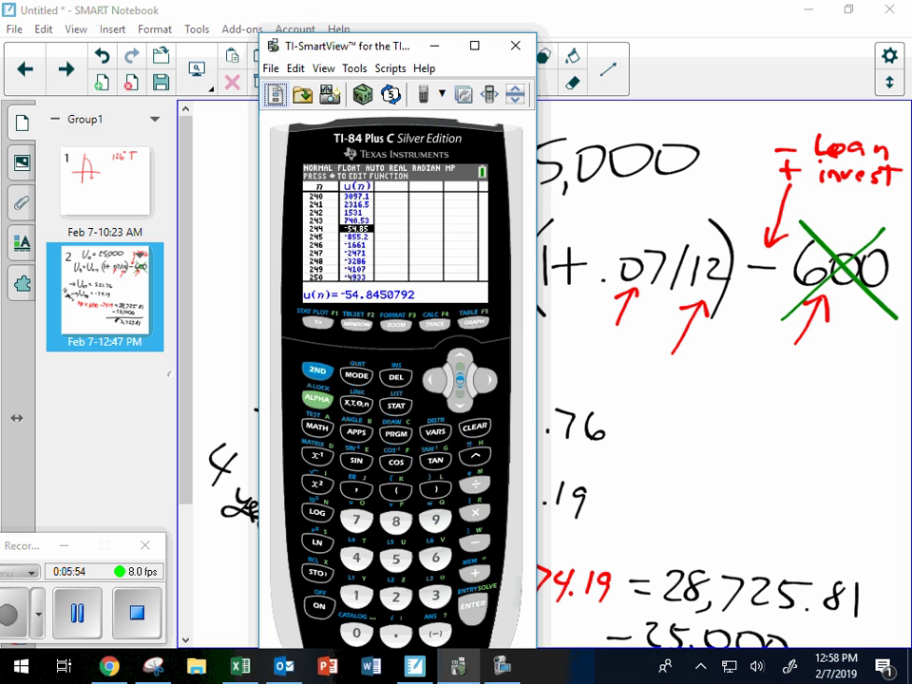
pyautogui.click(355, 432)
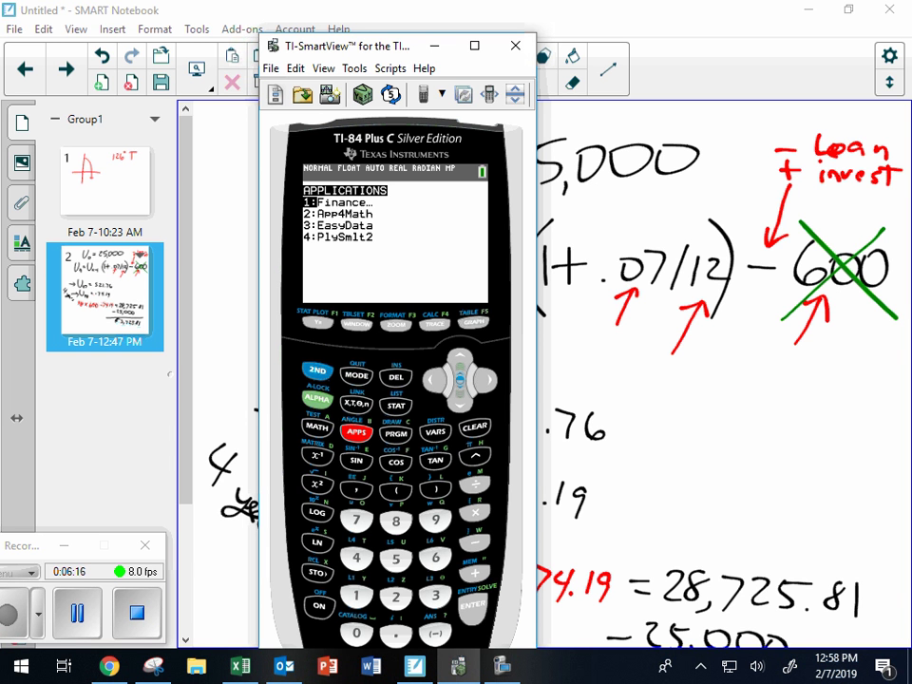
pyautogui.press('Return')
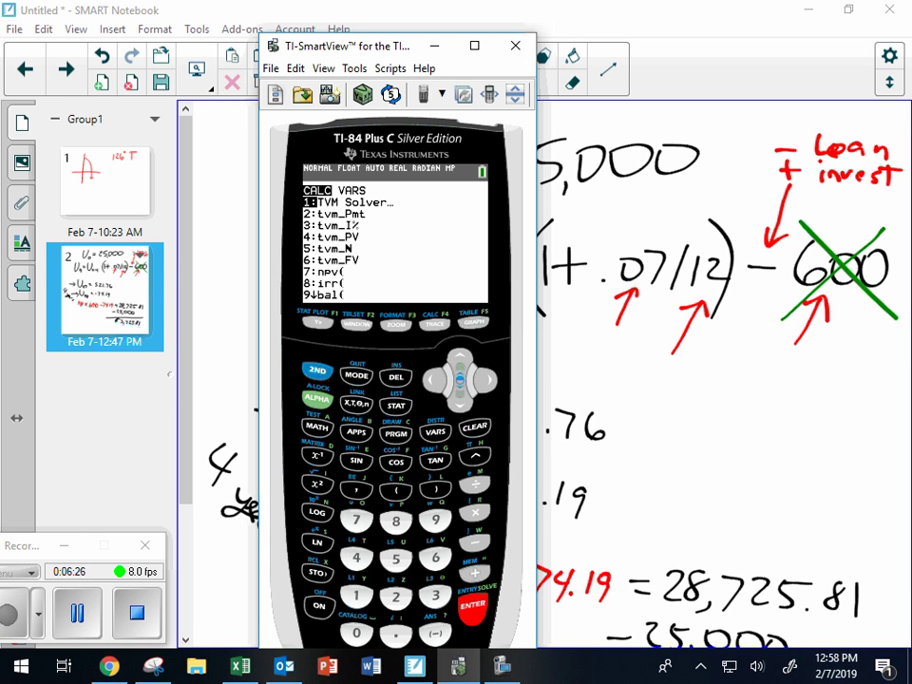
pyautogui.press('Return')
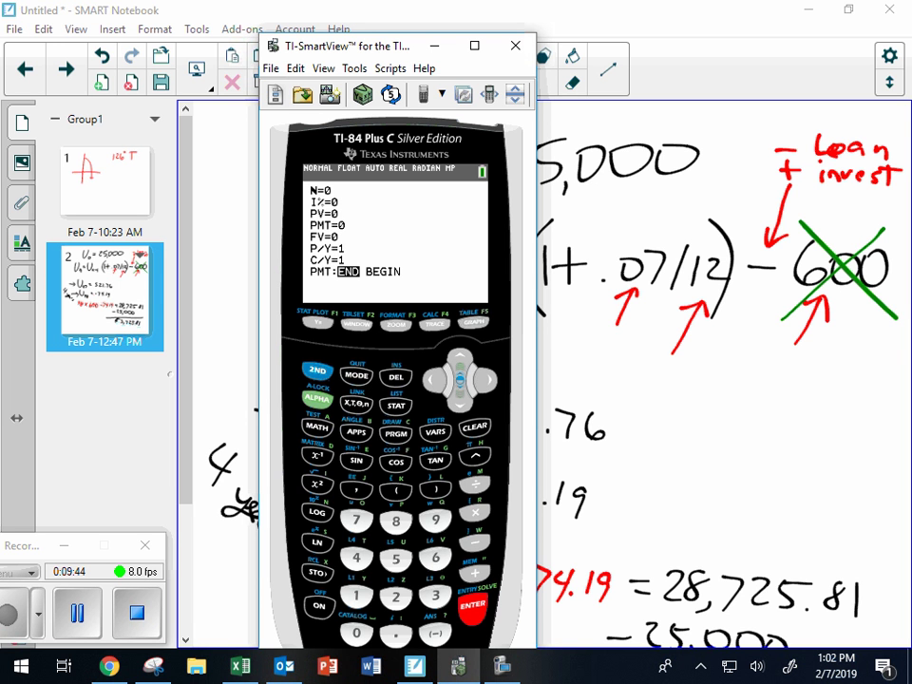
# Step: Set the number of payments N to 5*12
pyautogui.press('5')
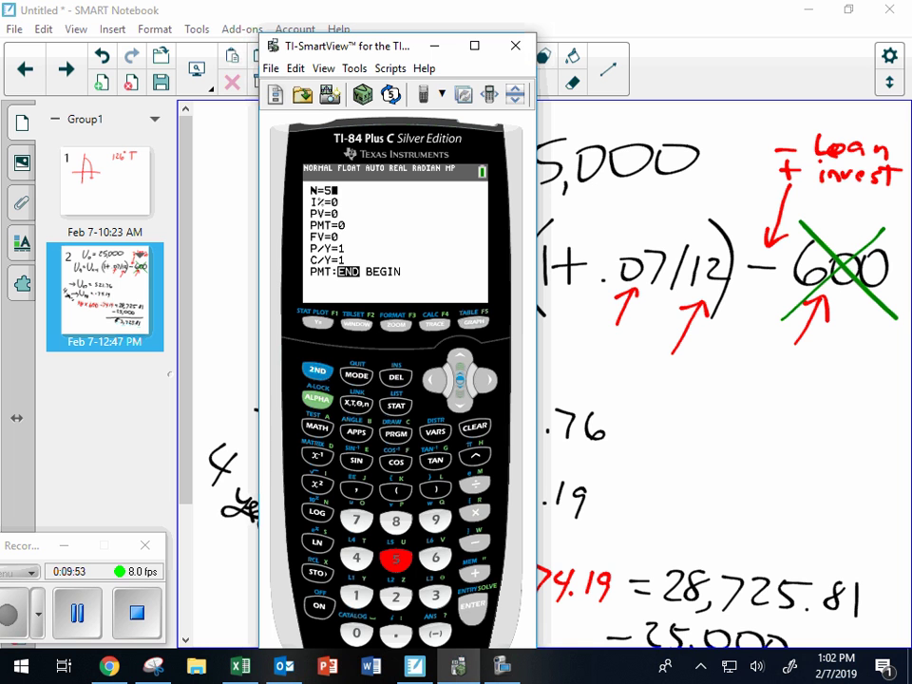
pyautogui.click(474, 513)
pyautogui.click(356, 595)
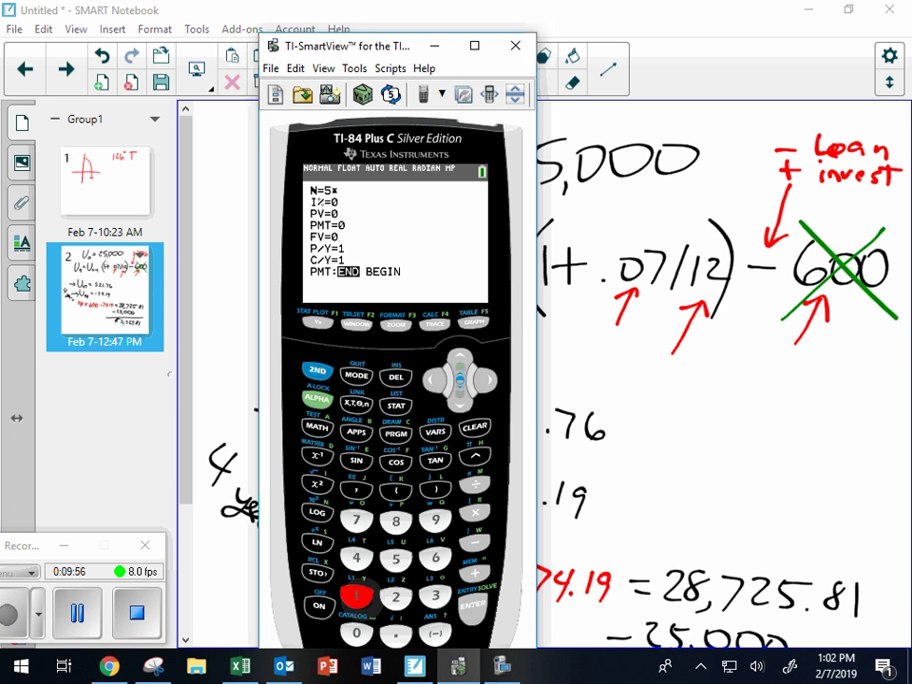
pyautogui.click(396, 596)
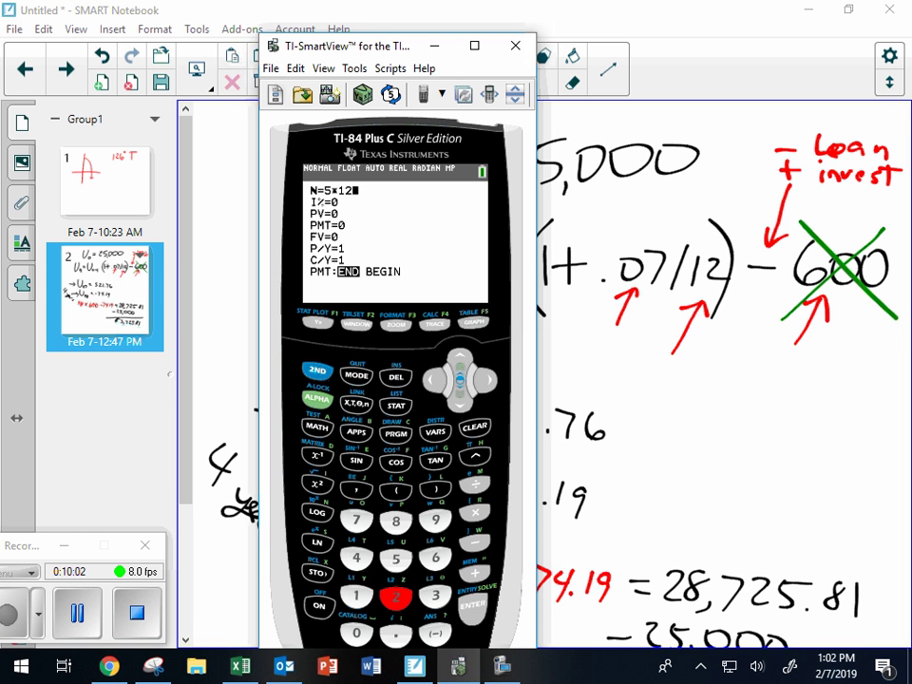
pyautogui.press('Return')
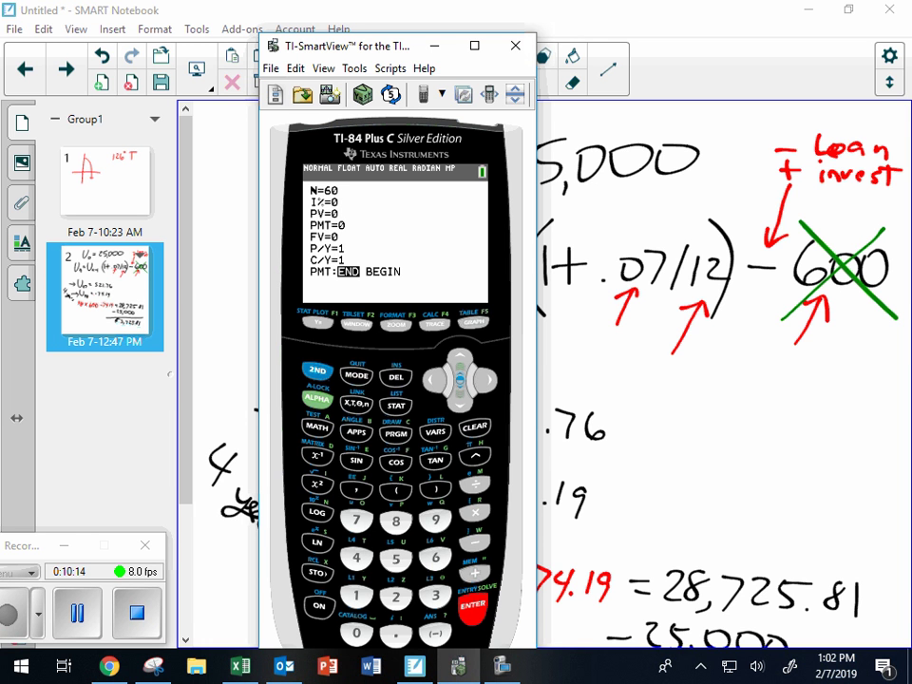
# Step: Set the interest rate I% to 7 and the present value PV to 25000
pyautogui.click(356, 521)
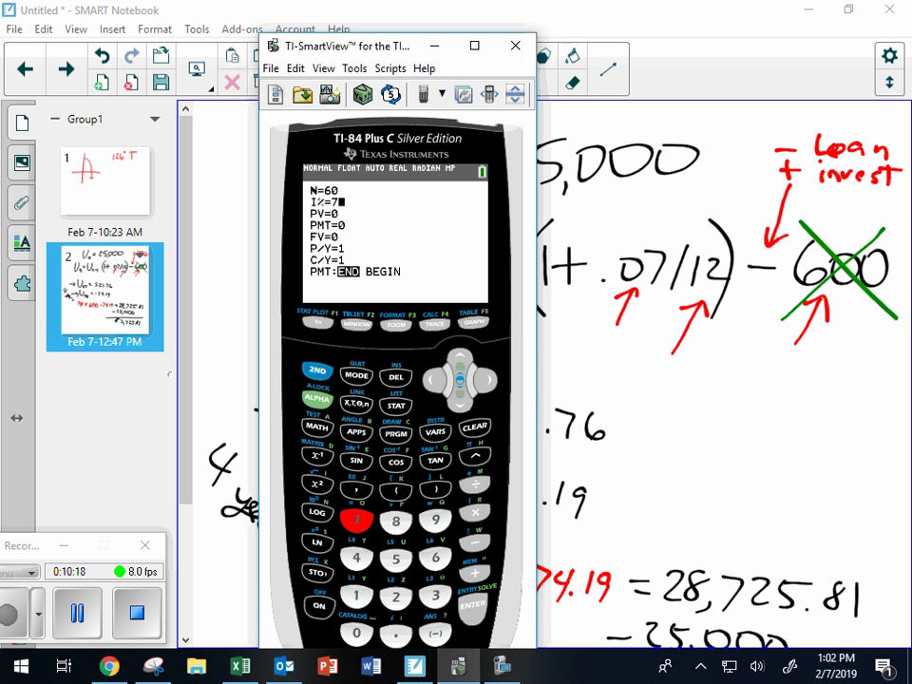
pyautogui.press('Return')
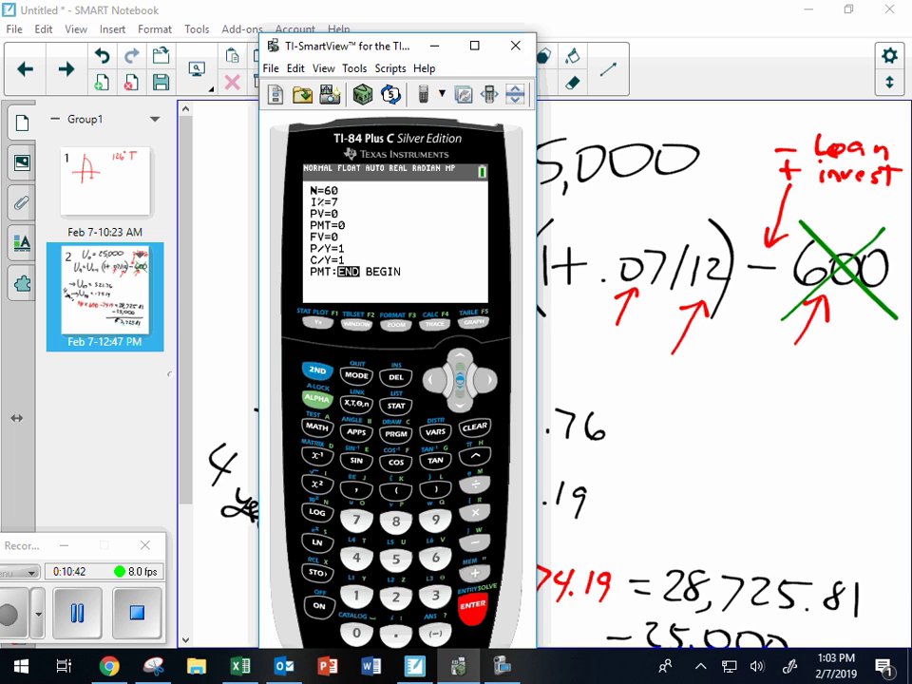
pyautogui.write('25')
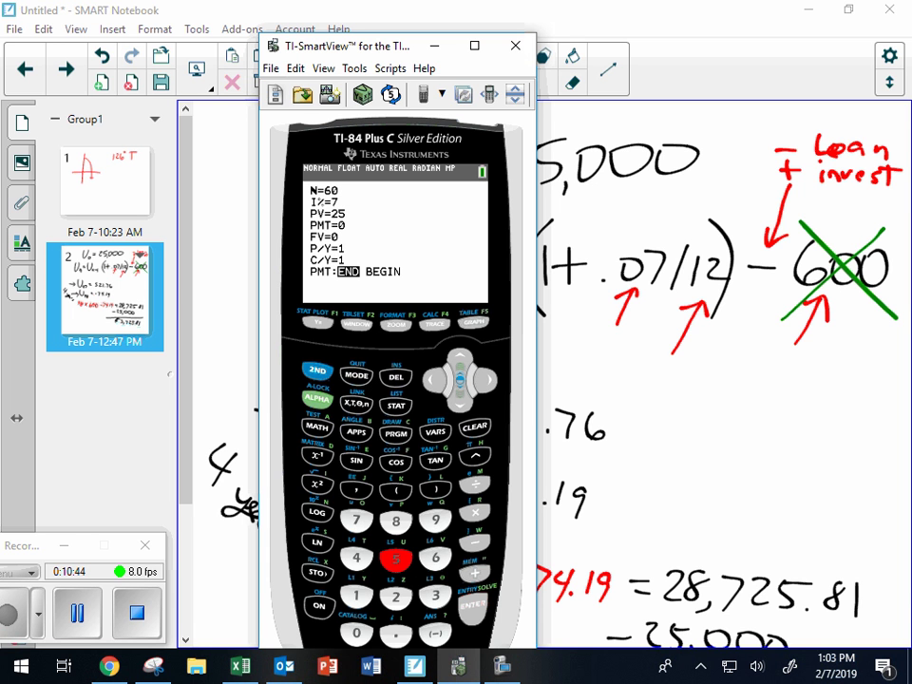
pyautogui.write('000')
pyautogui.press('Return')
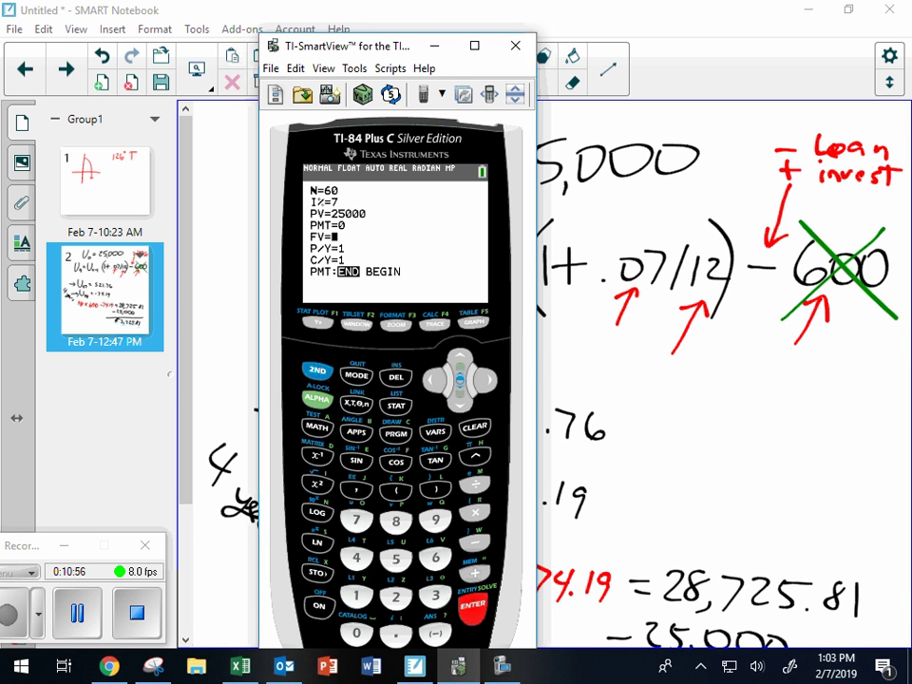
# Step: Set payments per year P/Y and compounding periods per year C/Y to 12, and move on to the PMT timing options
pyautogui.press('Down')
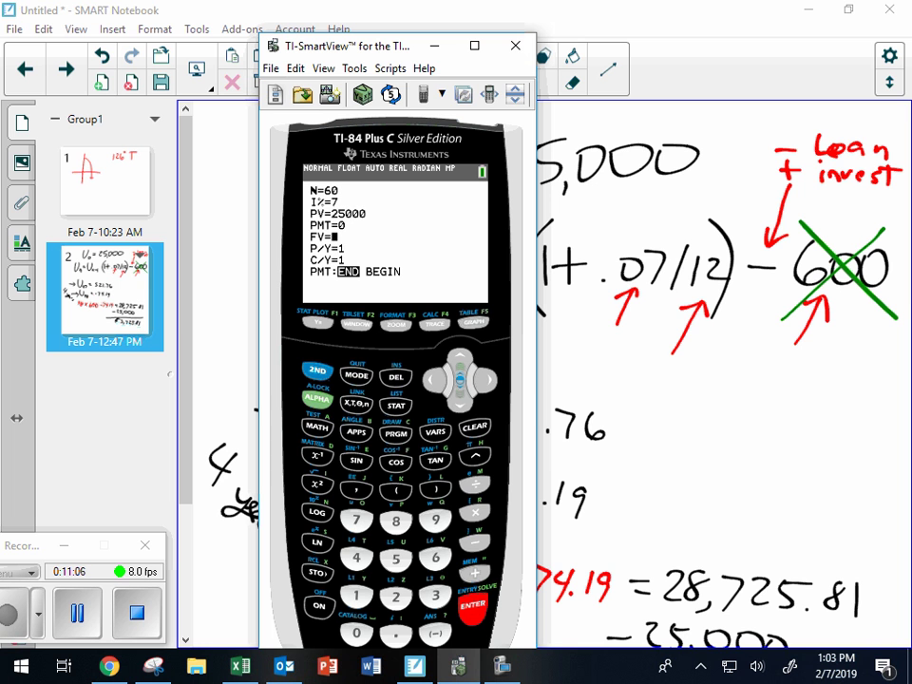
pyautogui.press('Down')
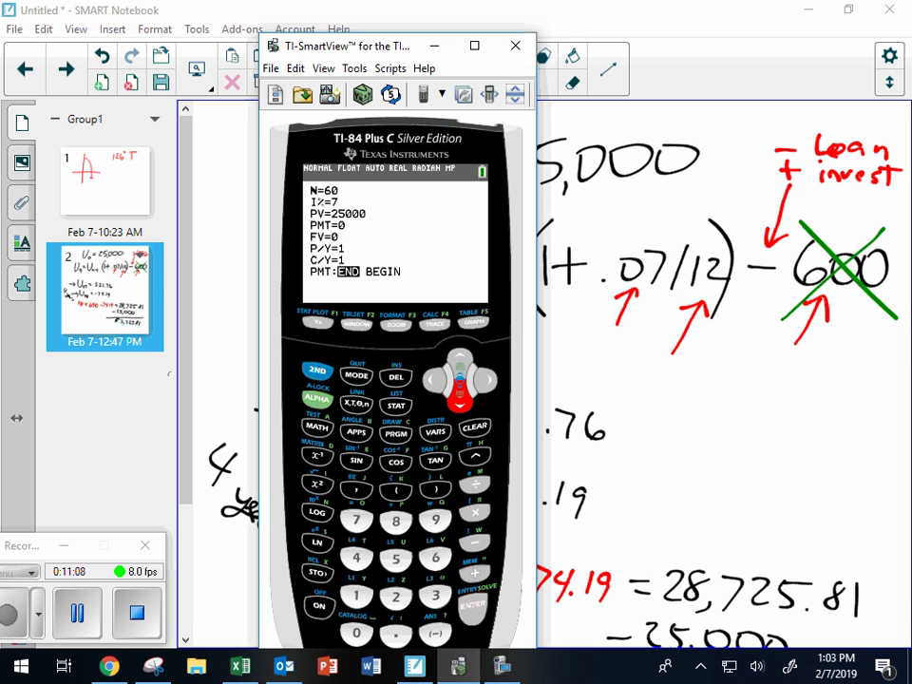
pyautogui.write('12')
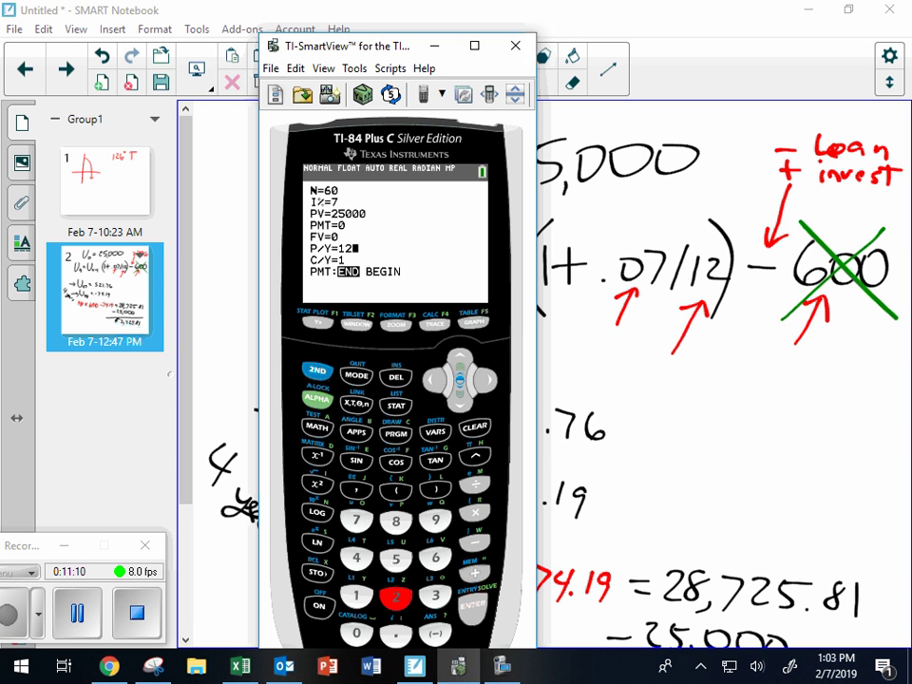
pyautogui.press('Return')
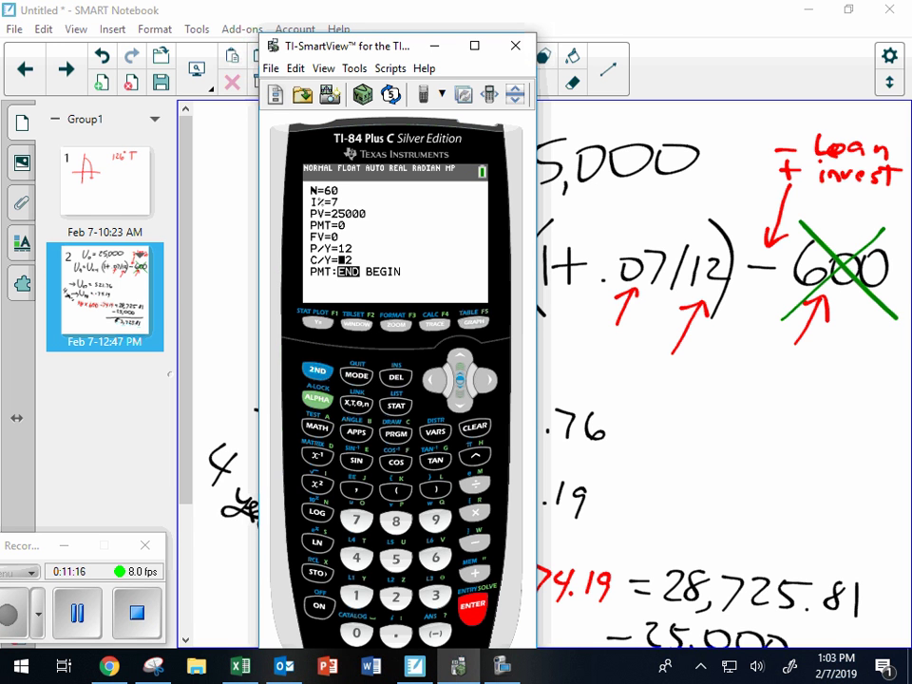
pyautogui.press('Down')
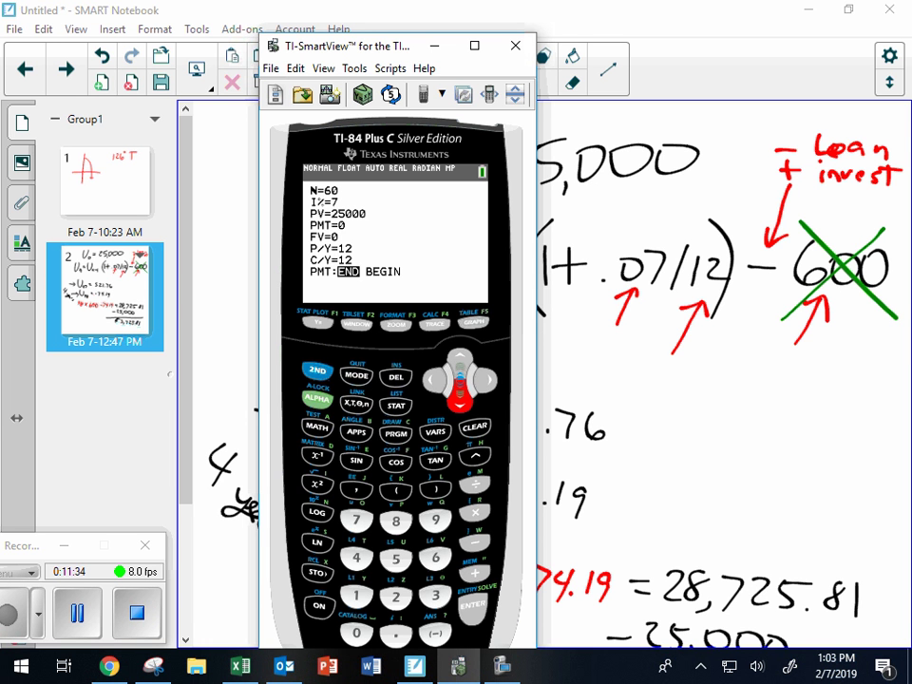
pyautogui.click(485, 380)
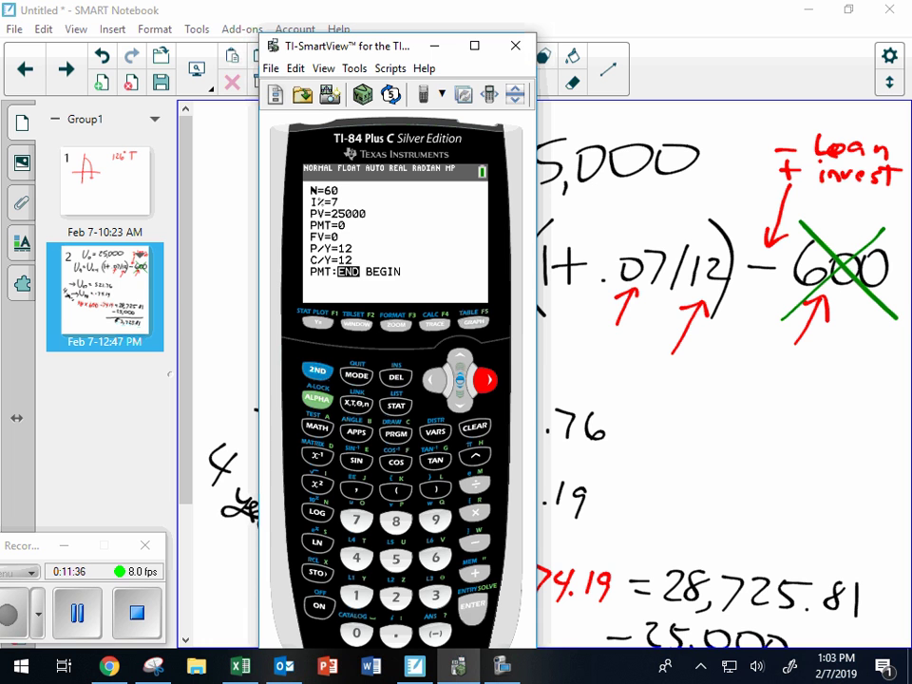
# Step: Set the PMT timing option to BEGIN so payments fall at the start of each period
pyautogui.press('Return')
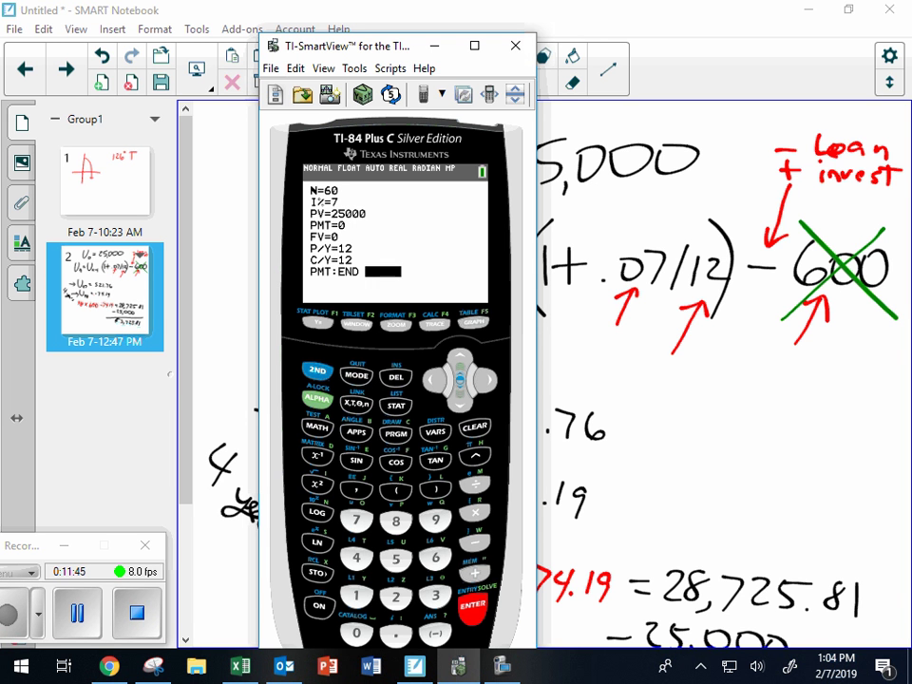
pyautogui.press('Left')
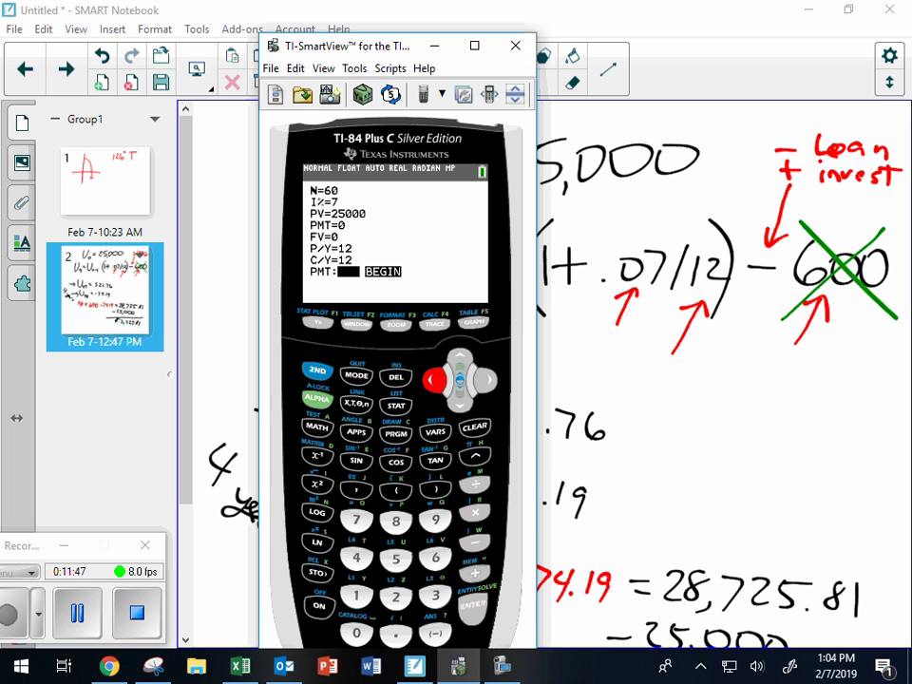
pyautogui.press('Right')
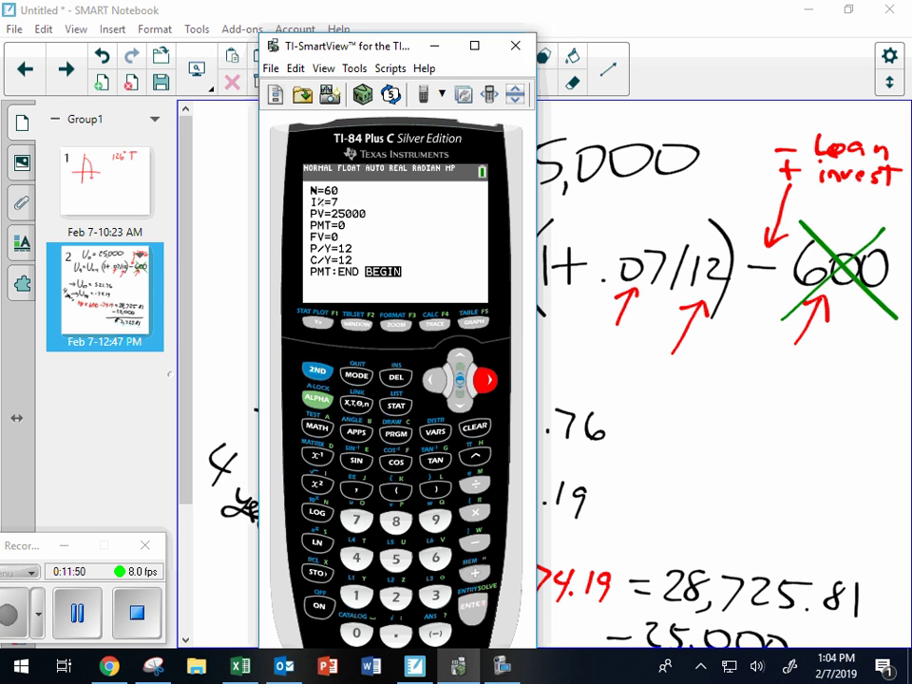
# Step: Solve for the monthly payment PMT on the five-year loan, leaving the future value FV at 0
pyautogui.press('Up')
pyautogui.press('Up')
pyautogui.press('Up')
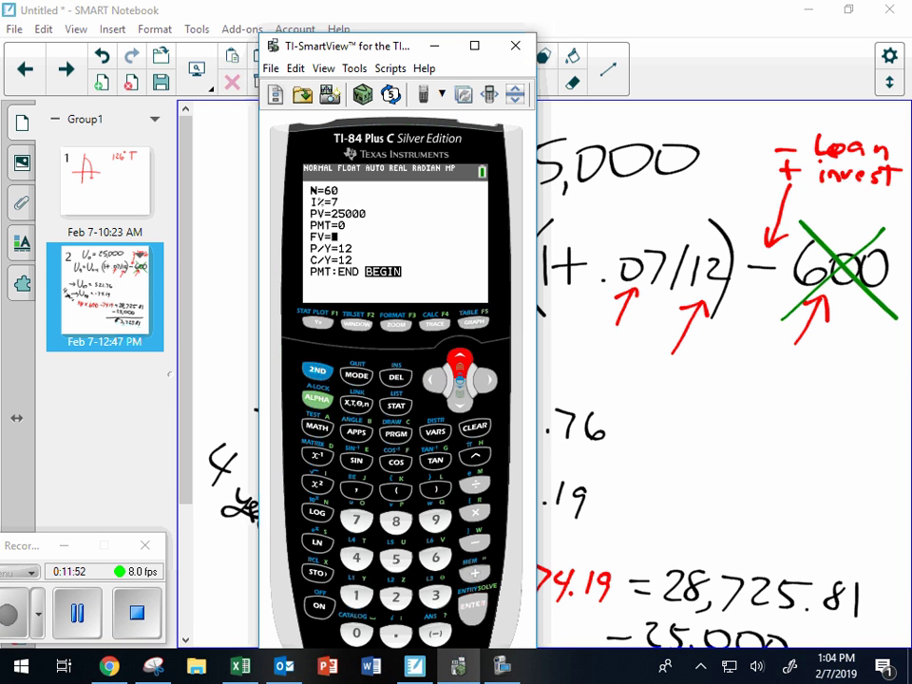
pyautogui.press('Up')
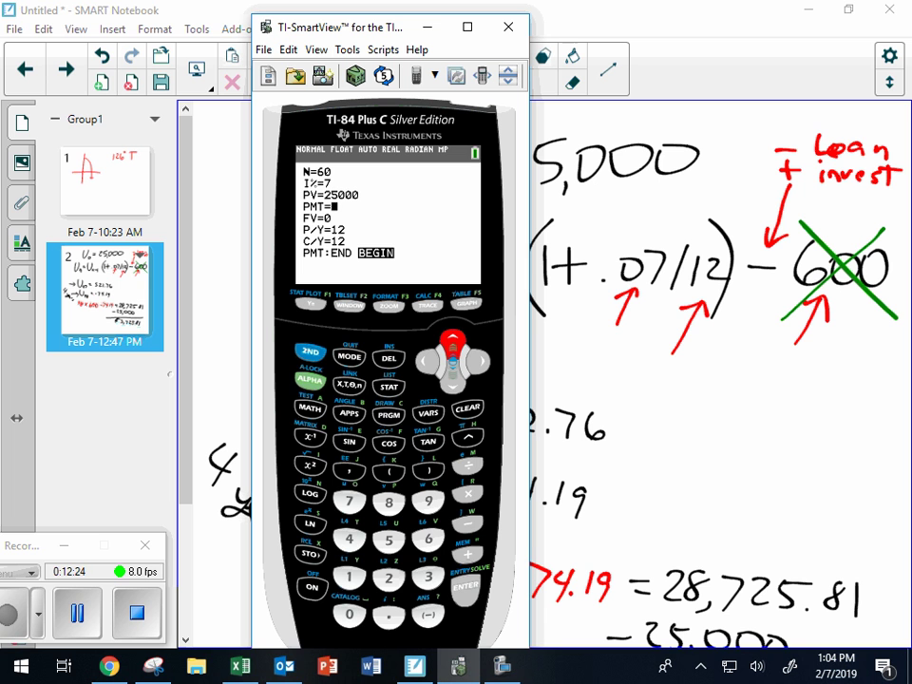
pyautogui.press('Return')
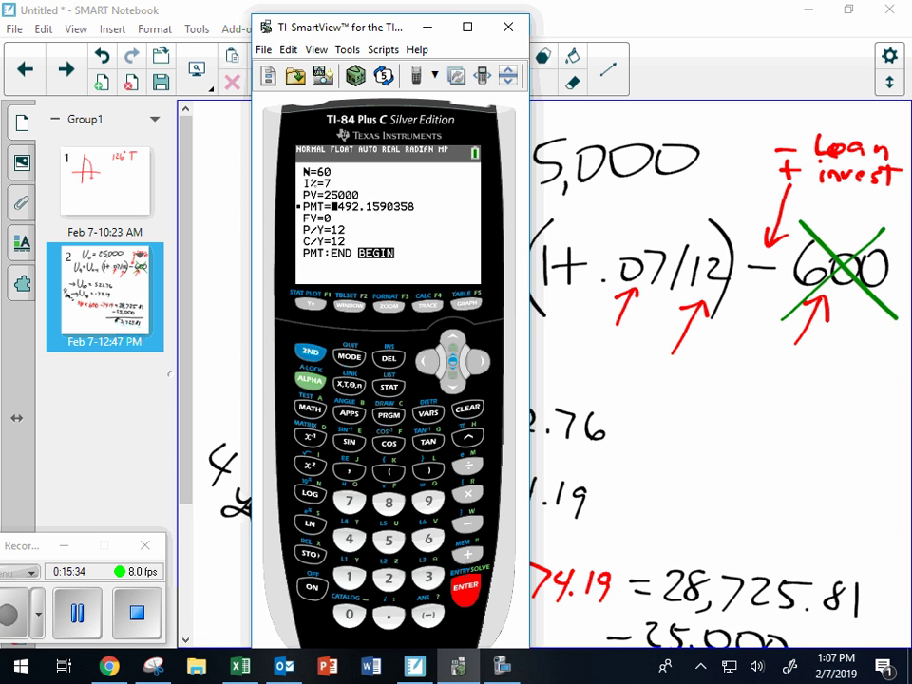
# Step: Set the interest rate I% to 10 and solve for the payment PMT again
pyautogui.press('Up')
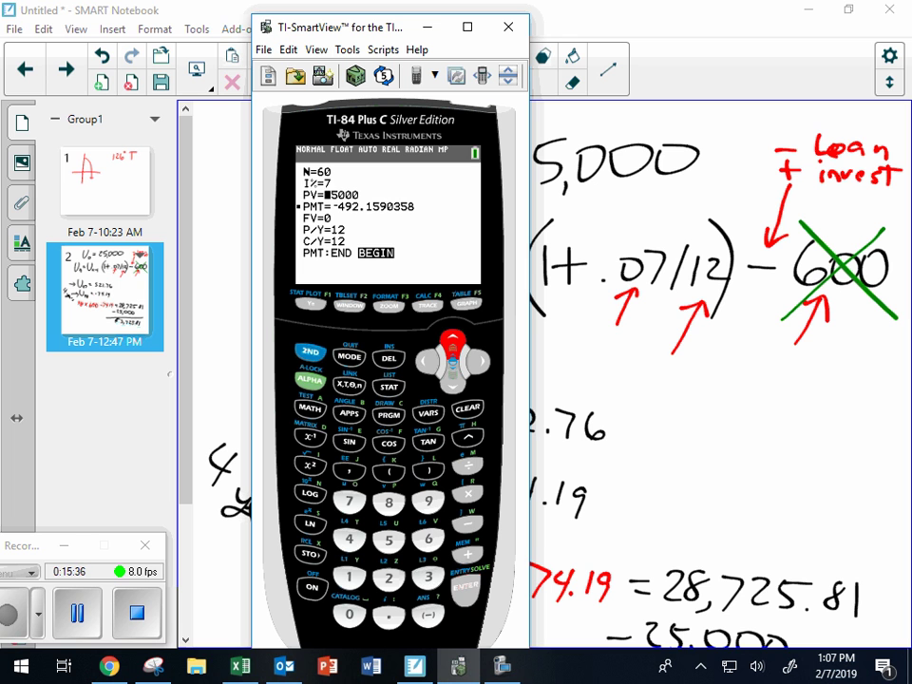
pyautogui.press('Up')
pyautogui.write('7')
pyautogui.click(349, 577)
pyautogui.click(348, 615)
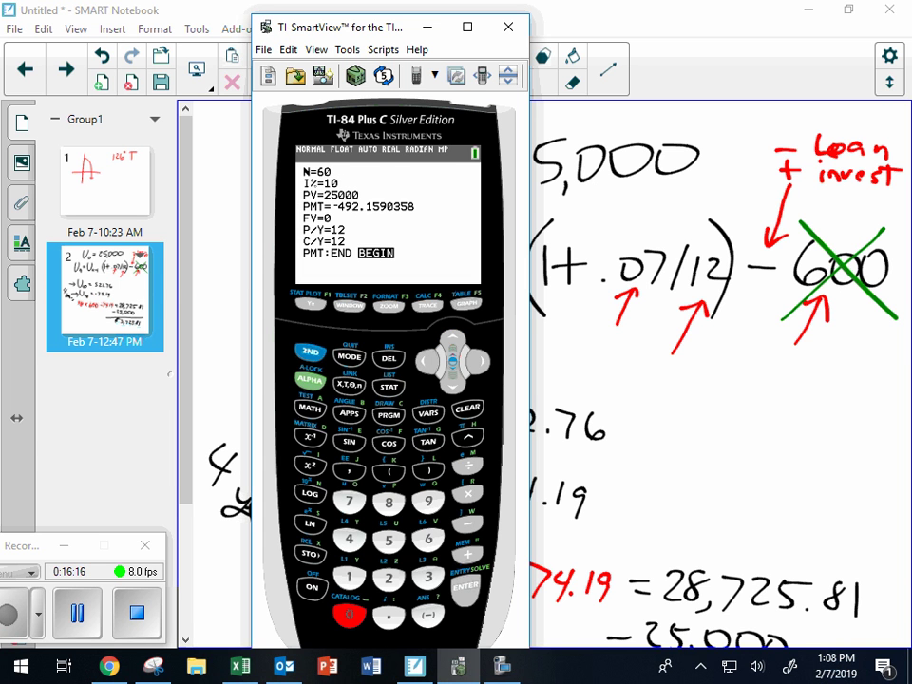
pyautogui.click(452, 382)
pyautogui.click(452, 381)
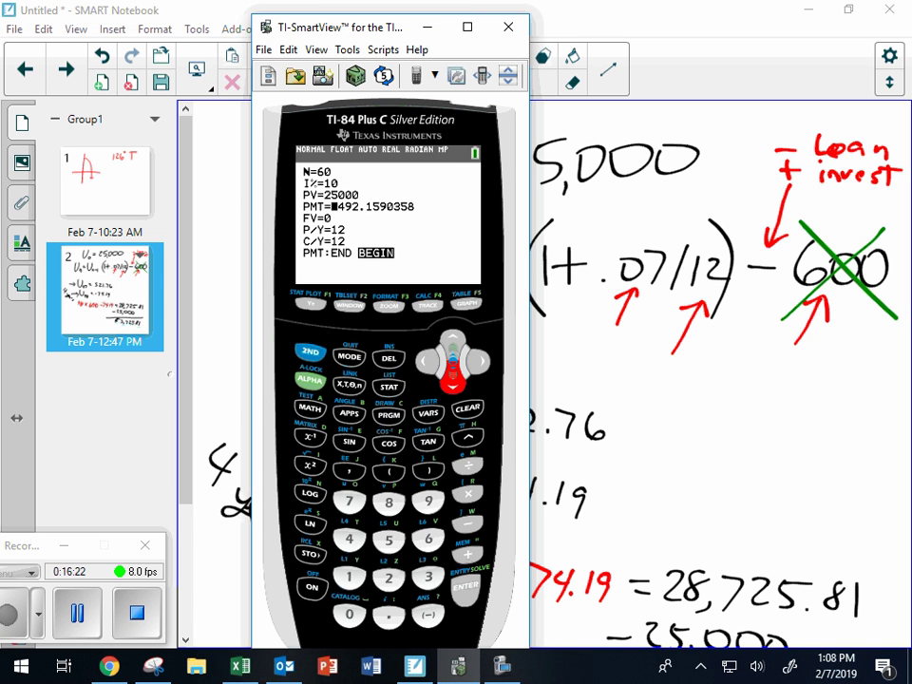
pyautogui.click(310, 379)
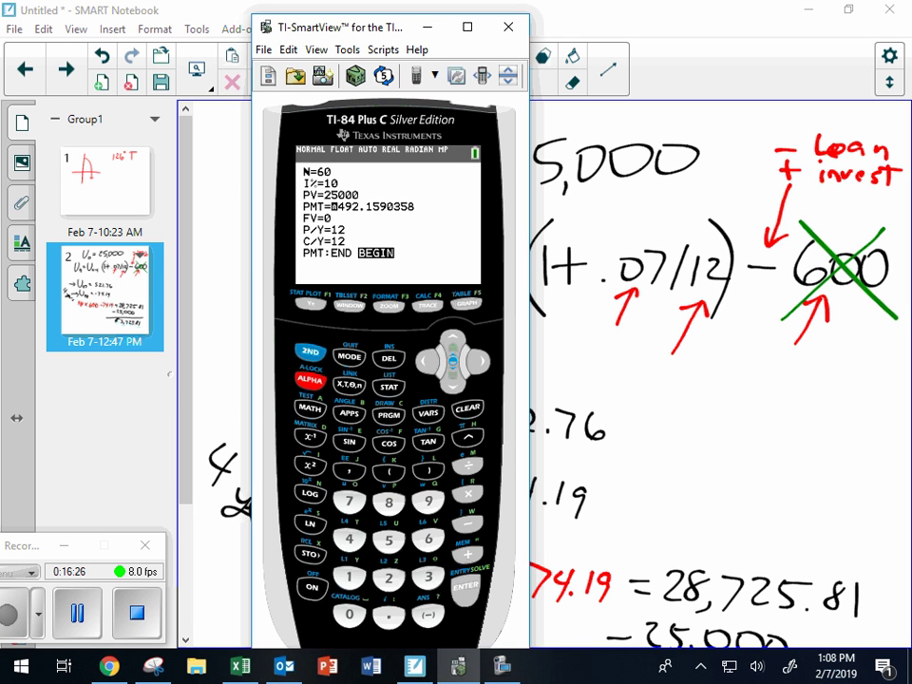
pyautogui.click(465, 586)
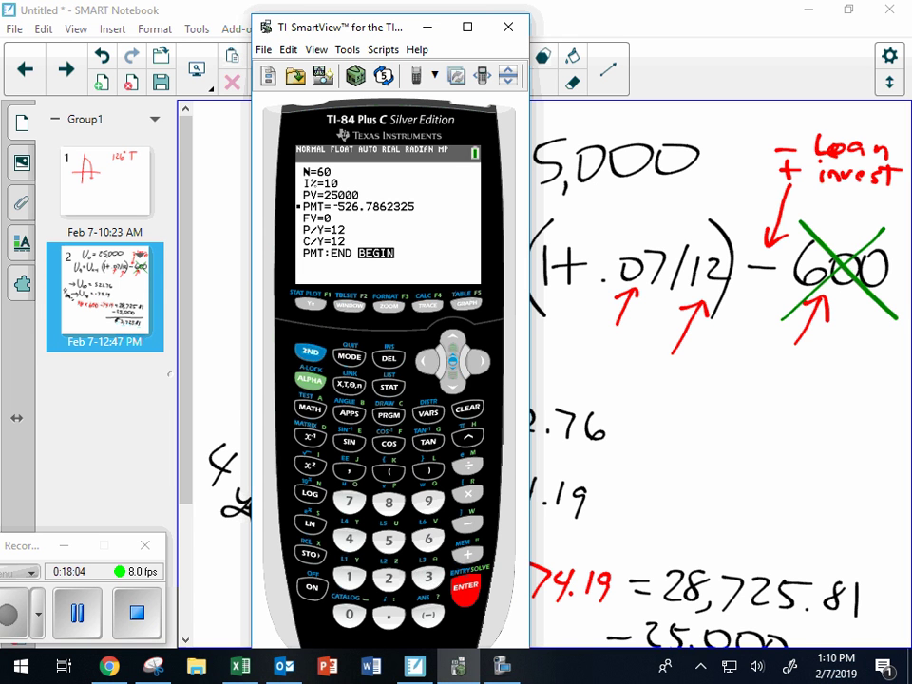
# Step: Set the number of payments N to 30*12 for a thirty-year loan
pyautogui.press('Up')
pyautogui.press('Up')
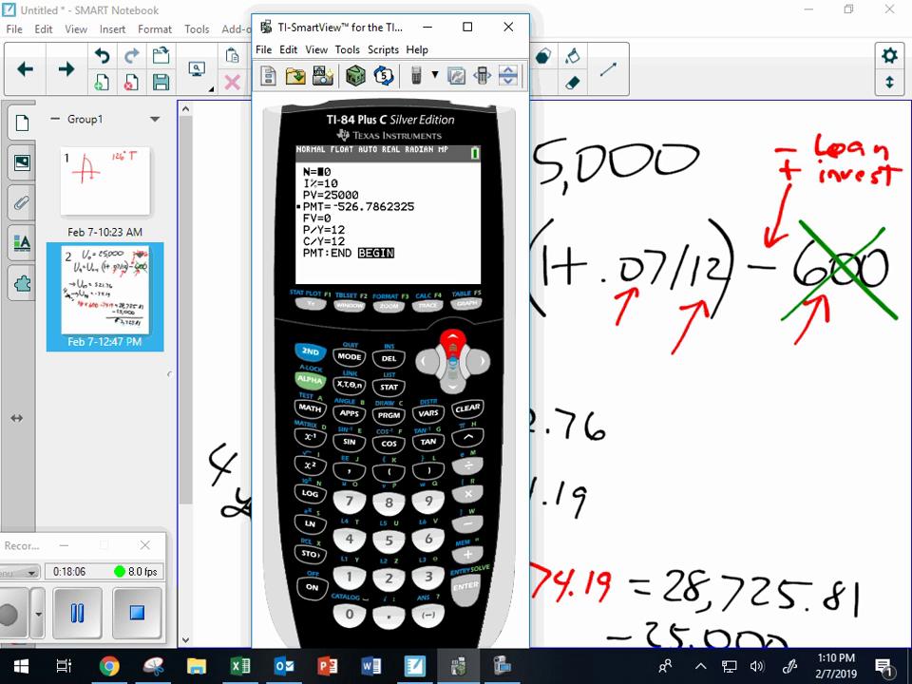
pyautogui.press('3')
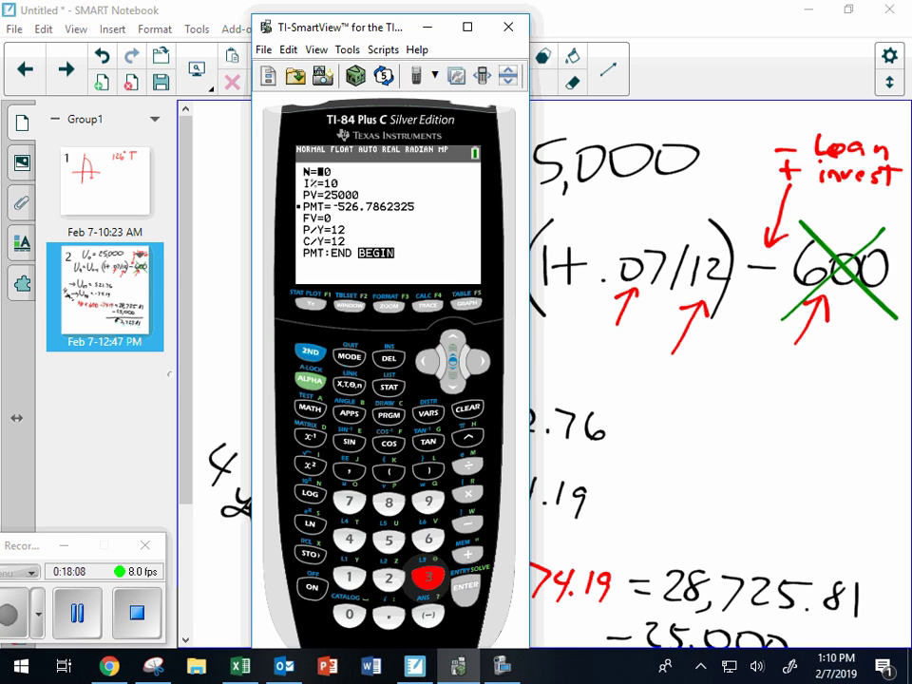
pyautogui.press('0')
pyautogui.press('*')
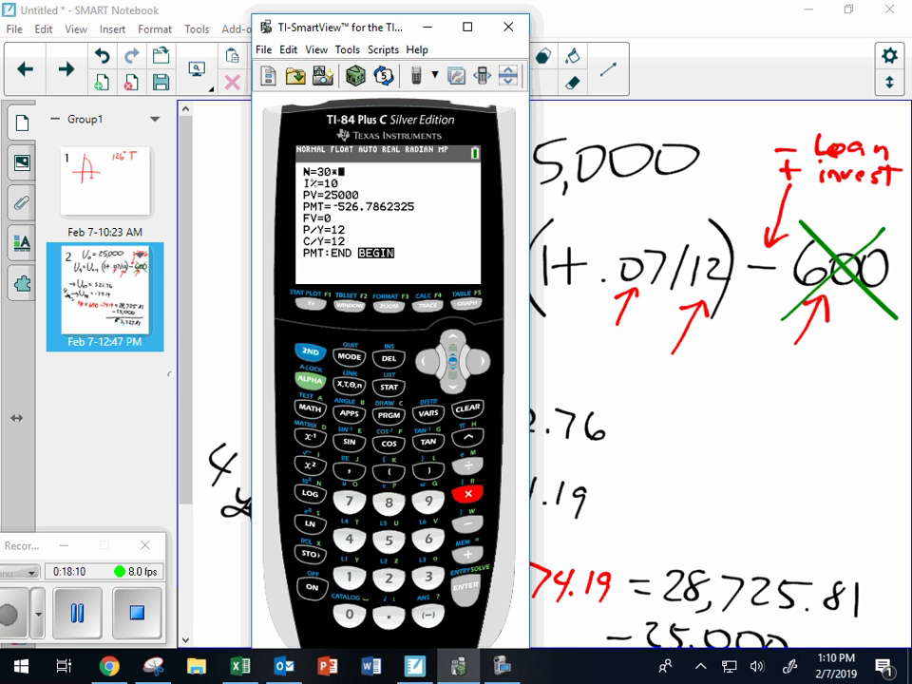
pyautogui.write('12')
pyautogui.press('Return')
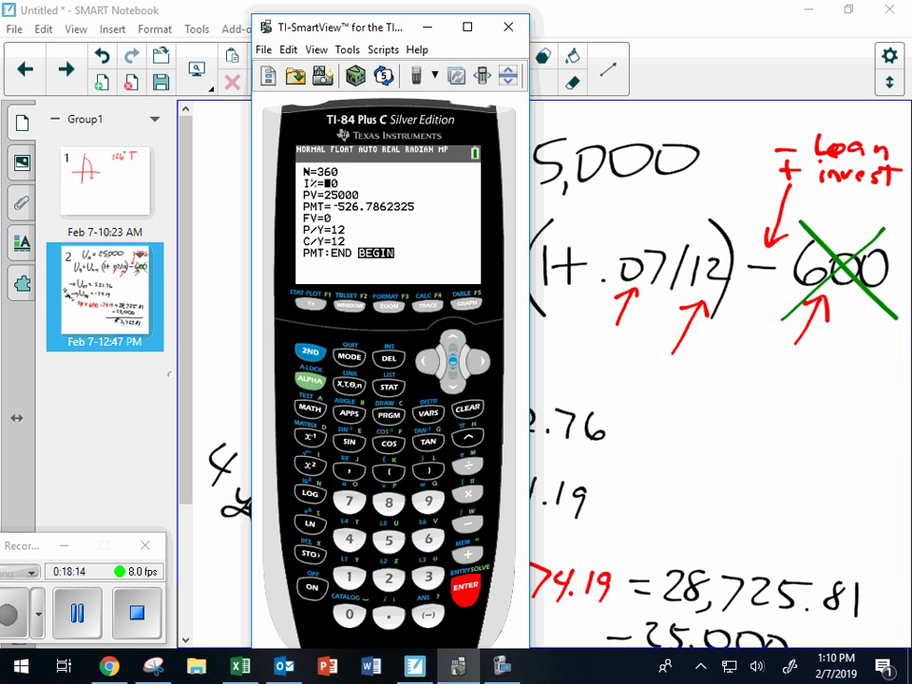
# Step: Set the interest rate I% to 4 and the present value PV to 400000, and solve for PMT
pyautogui.write('4')
pyautogui.press('Return')
pyautogui.write('400000')
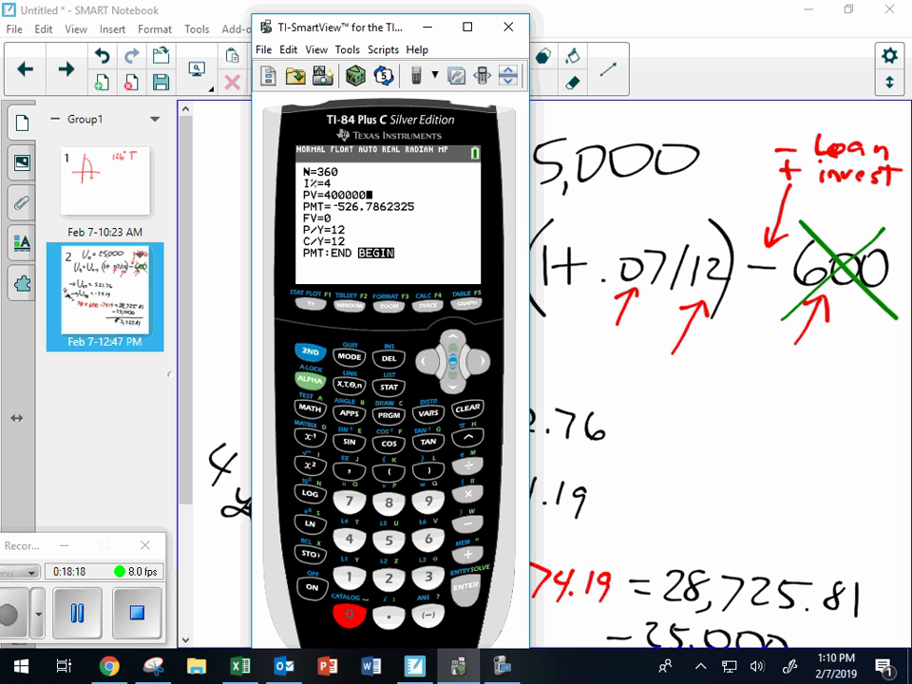
pyautogui.press('Return')
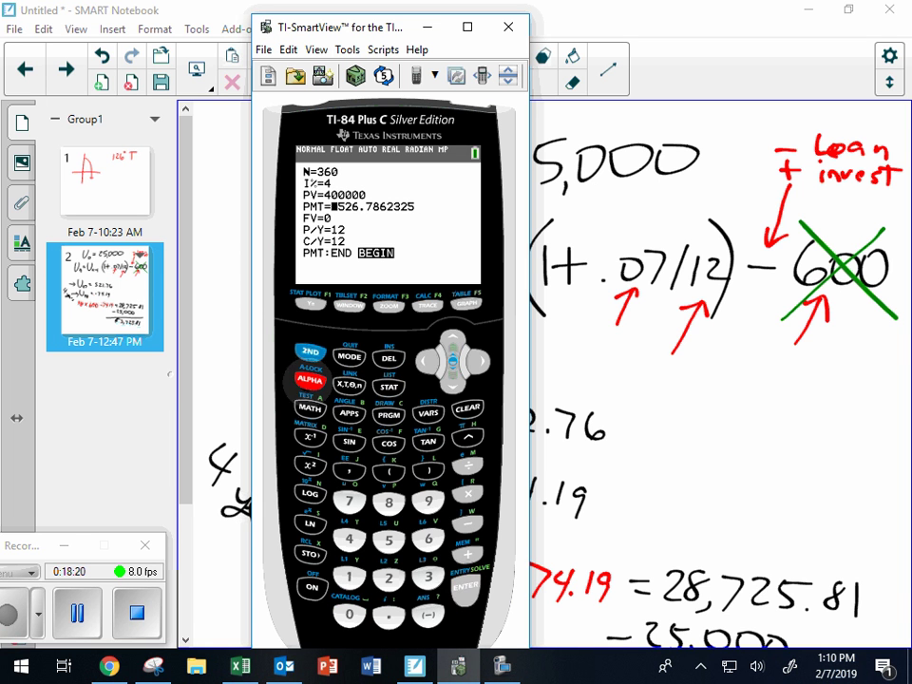
pyautogui.hotkey('alt', 'Return')
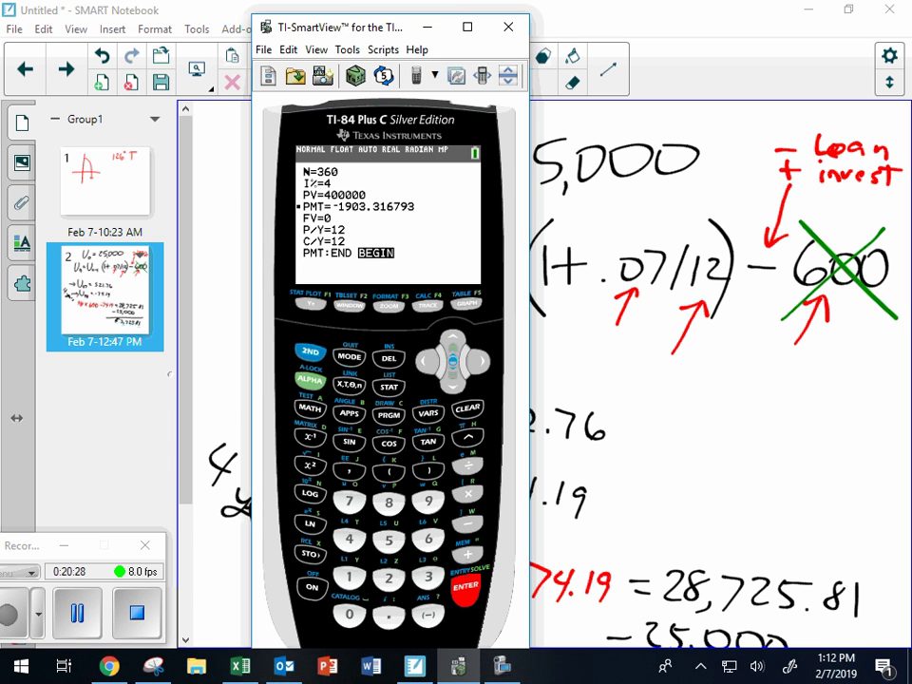
# Step: Raise the interest rate I% to 6 on the 400000 loan and recalculate the payment PMT
pyautogui.press('Up')
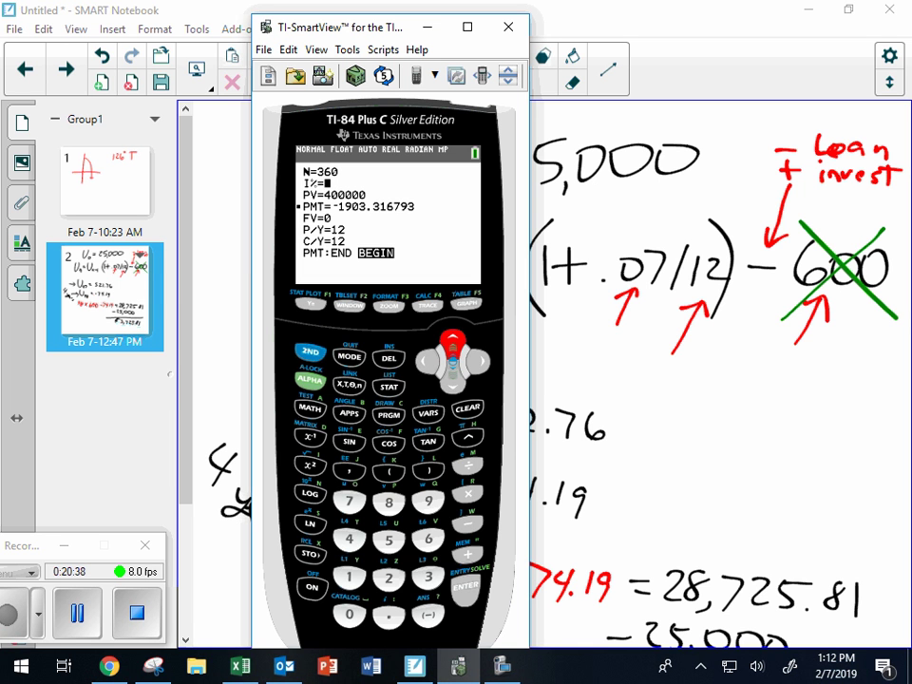
pyautogui.click(426, 539)
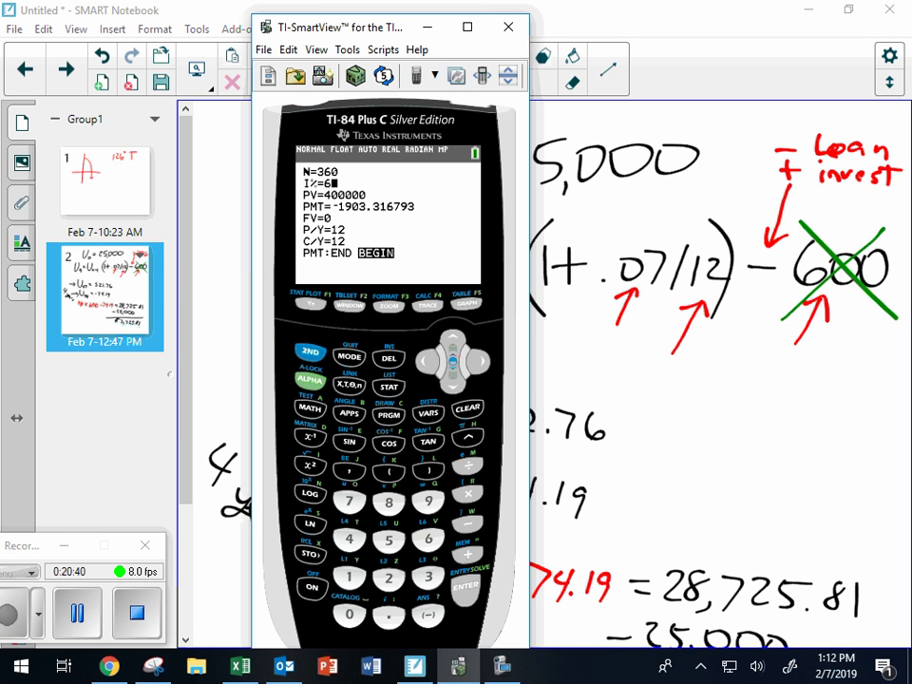
pyautogui.click(452, 381)
pyautogui.click(452, 380)
pyautogui.click(310, 379)
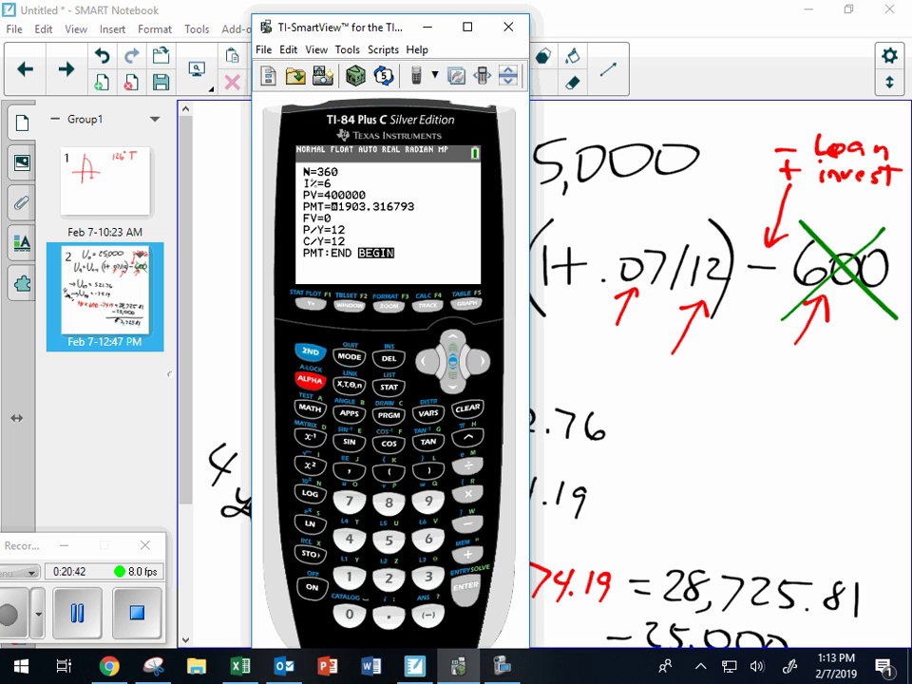
pyautogui.click(466, 586)
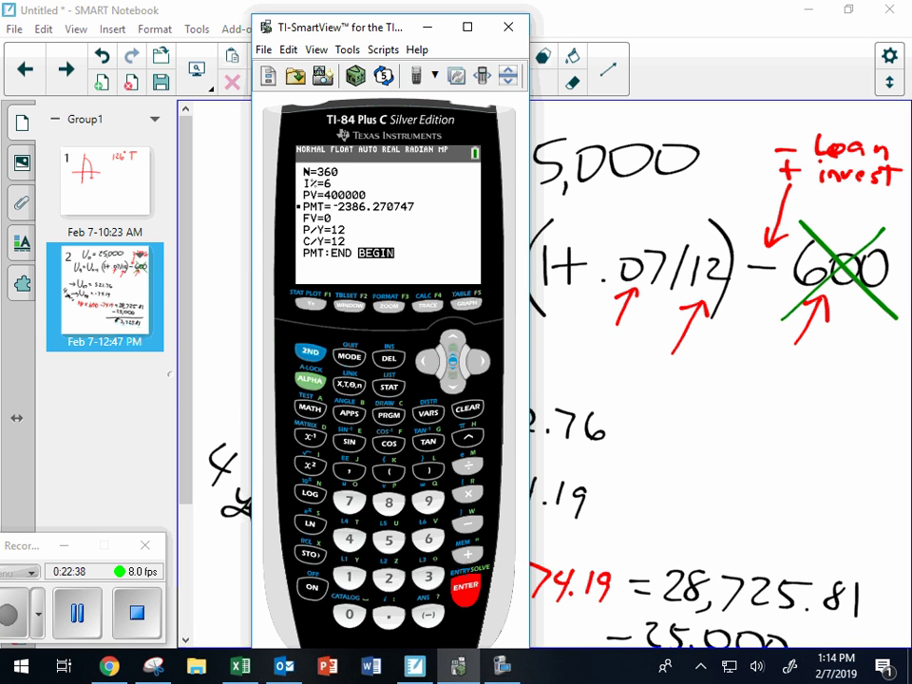
# Step: Set the number of payments N to 5*12 for a new five-year loan
pyautogui.click(452, 339)
pyautogui.click(452, 339)
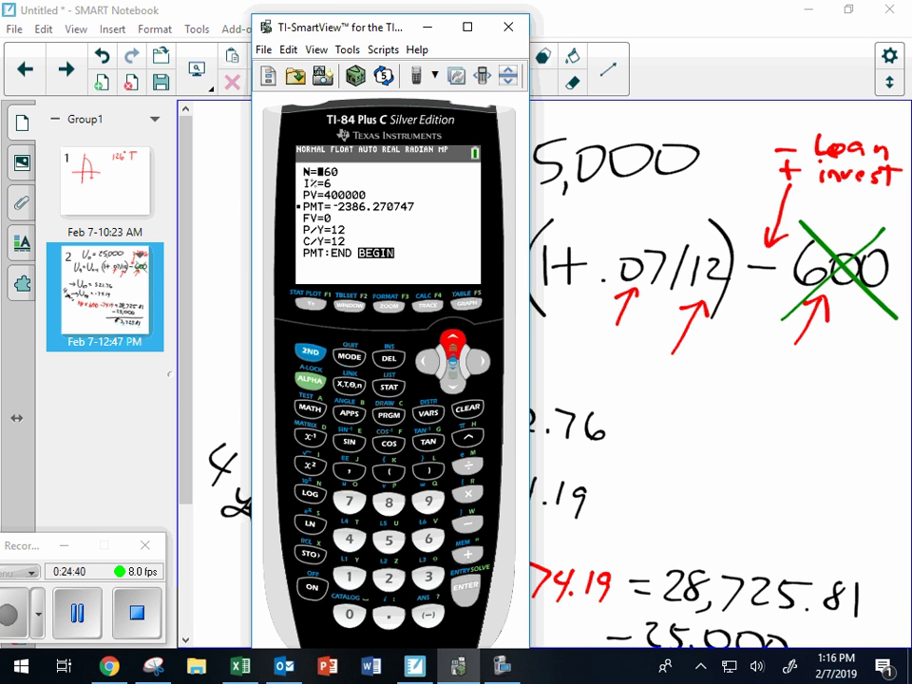
pyautogui.click(452, 338)
pyautogui.click(388, 539)
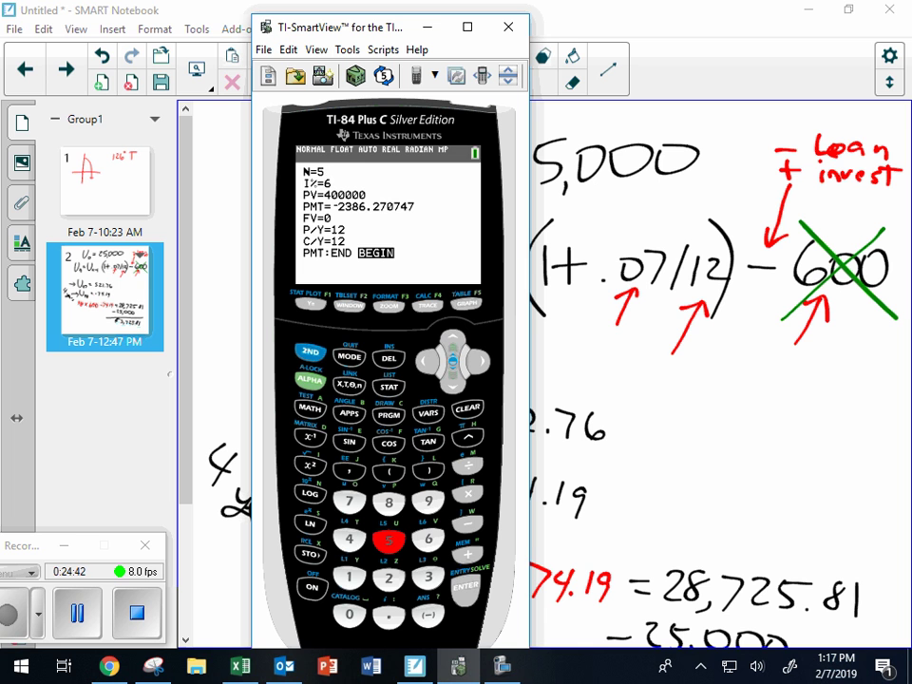
pyautogui.write('*')
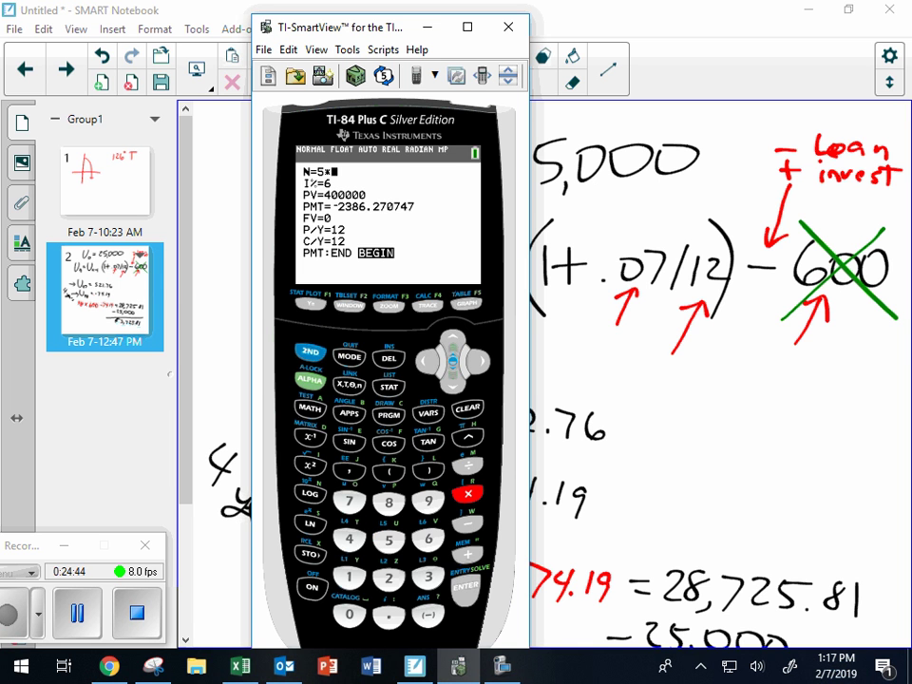
pyautogui.write('12')
pyautogui.press('Return')
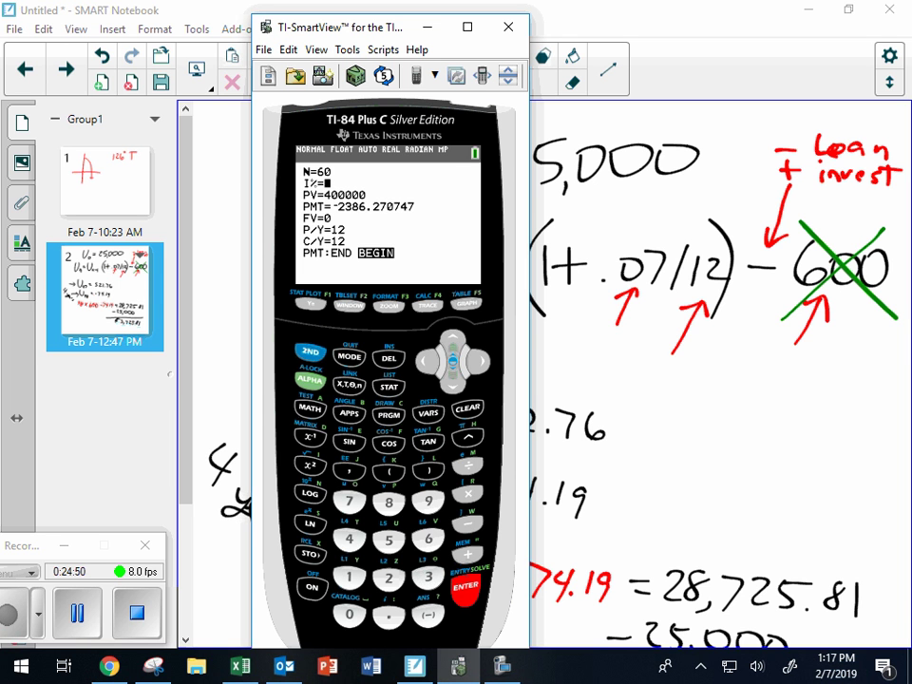
# Step: Set the interest rate I% to 5 and the present value PV to 8000, and solve for PMT
pyautogui.write('5')
pyautogui.press('Return')
pyautogui.write('8000')
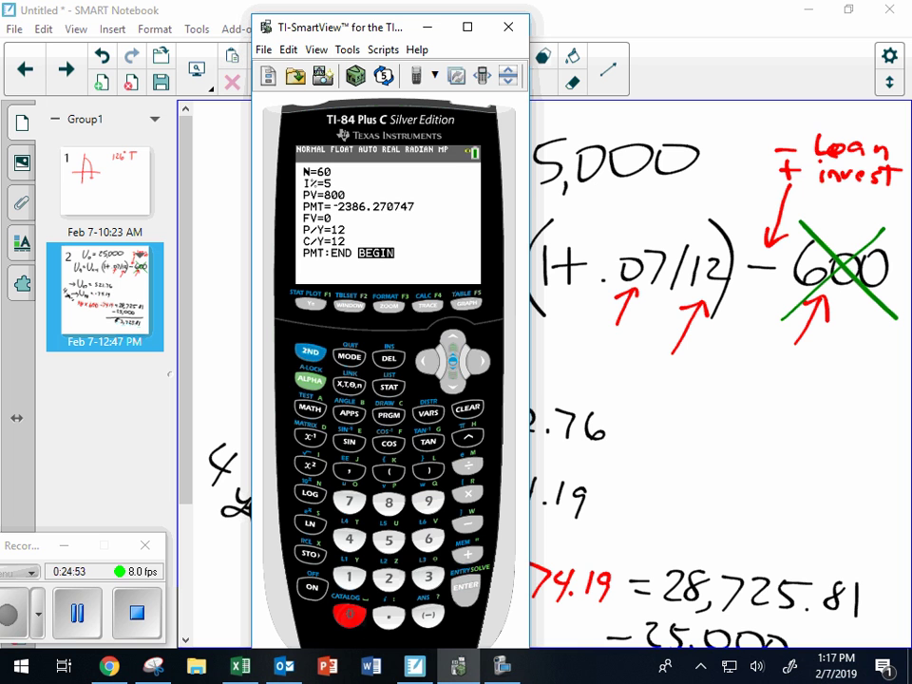
pyautogui.press('Return')
pyautogui.press('alt')
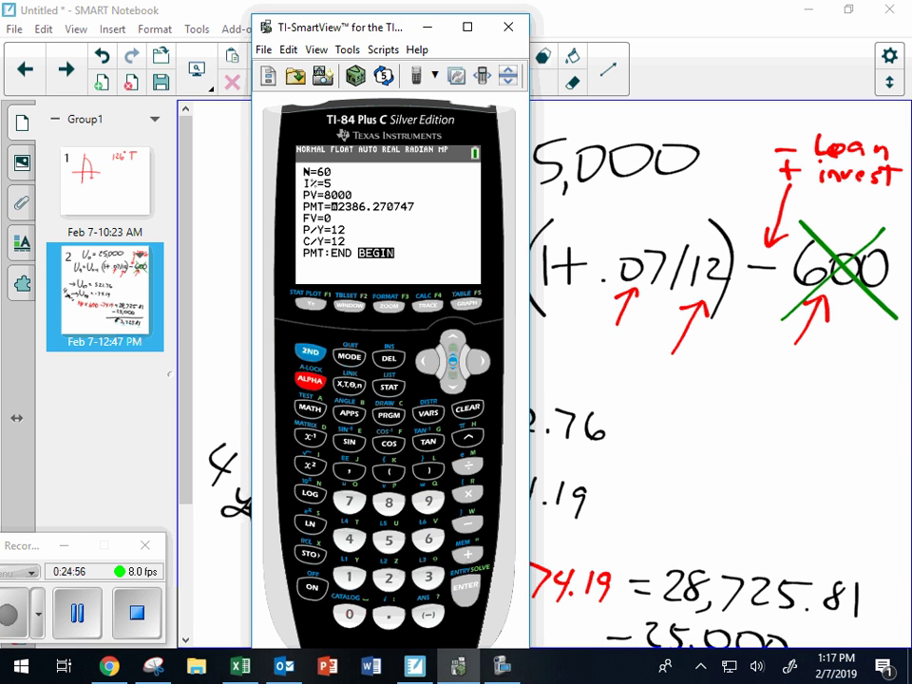
pyautogui.press('Return')
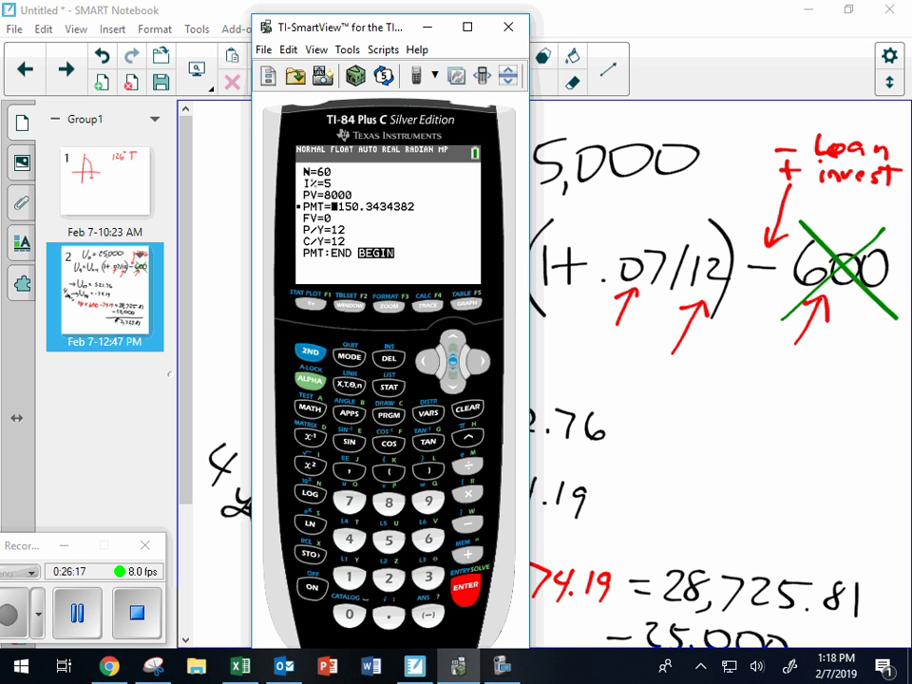
# Step: Set the interest rate I% to 4 and the number of payments N to 40*12
pyautogui.press('Up')
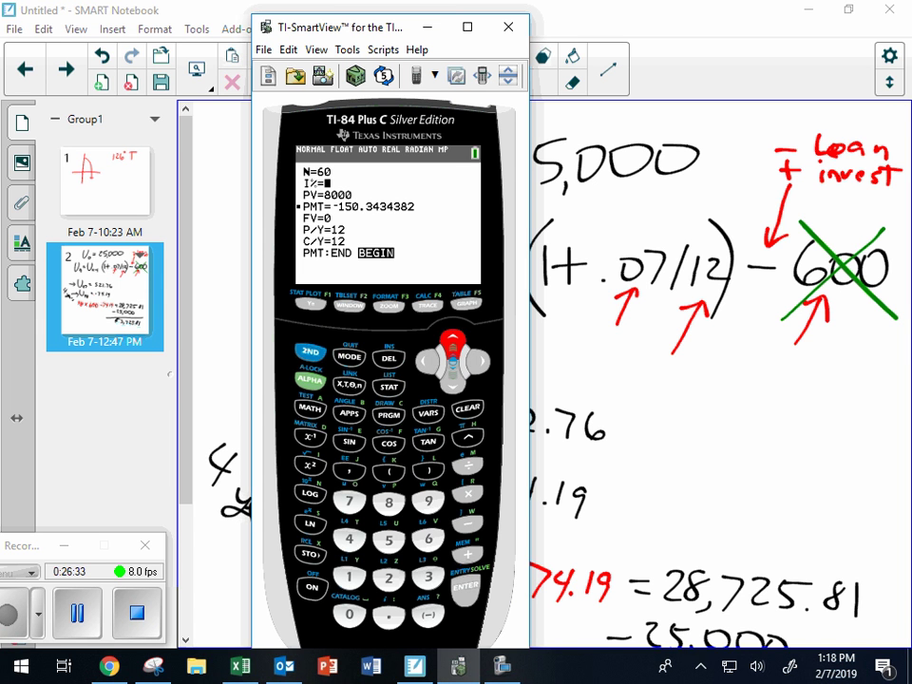
pyautogui.write('4')
pyautogui.press('Up')
pyautogui.write('4')
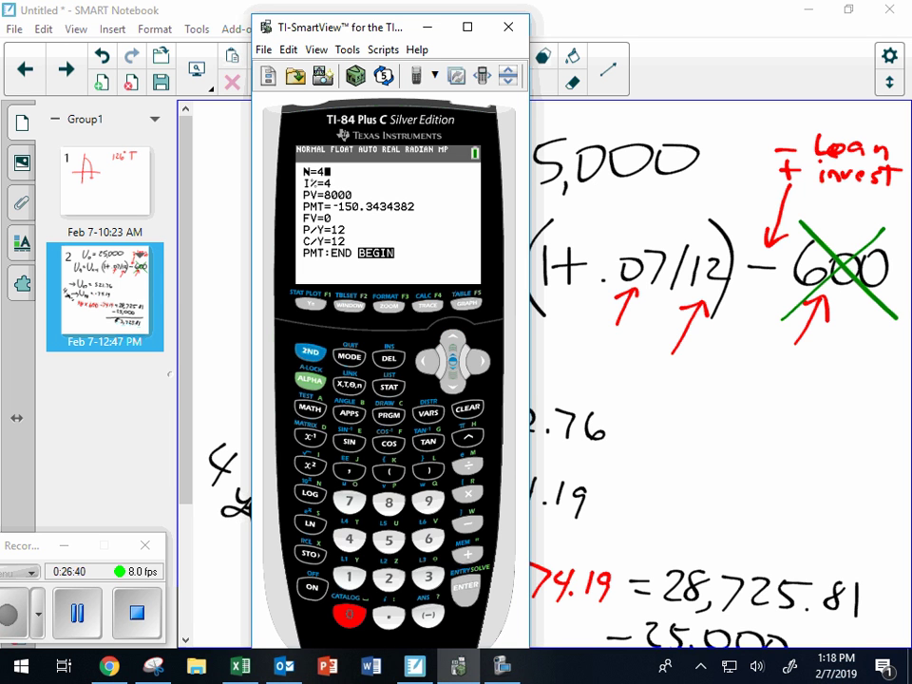
pyautogui.write('0*')
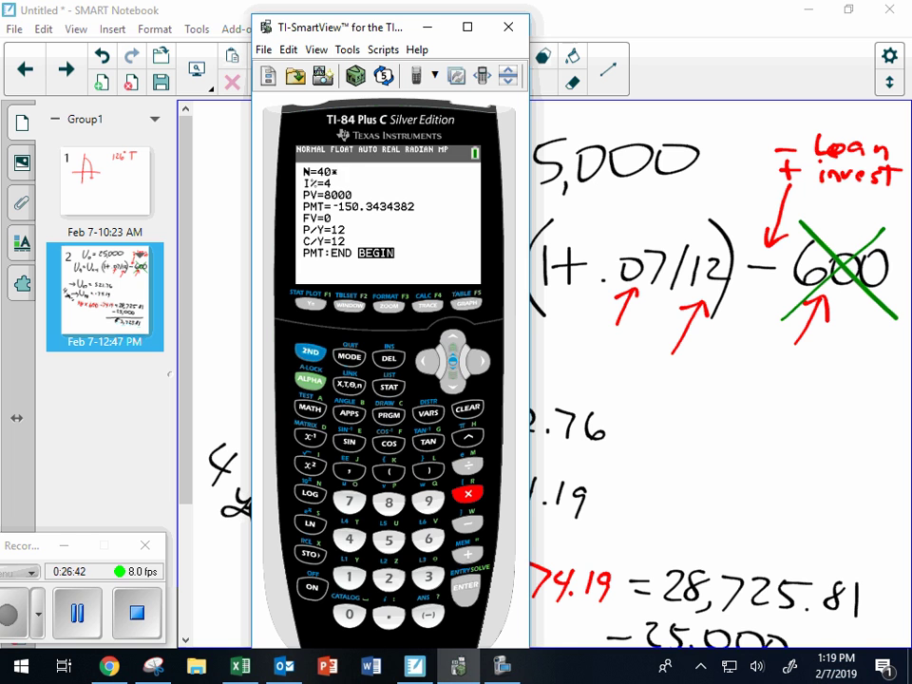
pyautogui.write('12')
pyautogui.press('Return')
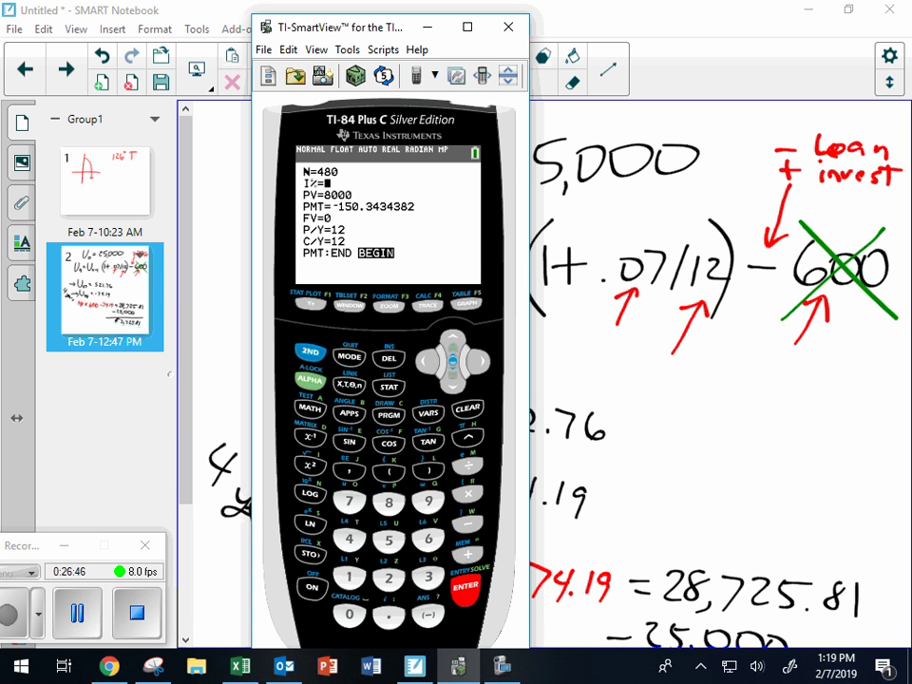
# Step: Set the present value PV to 12 and the payment PMT to 0, and solve for the future value FV
pyautogui.press('Down')
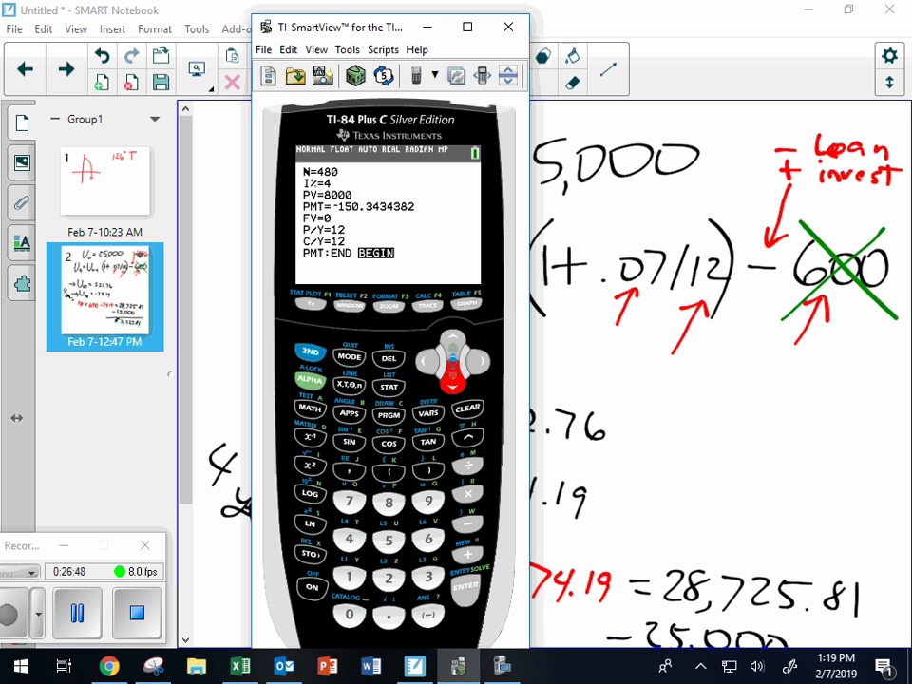
pyautogui.write('12')
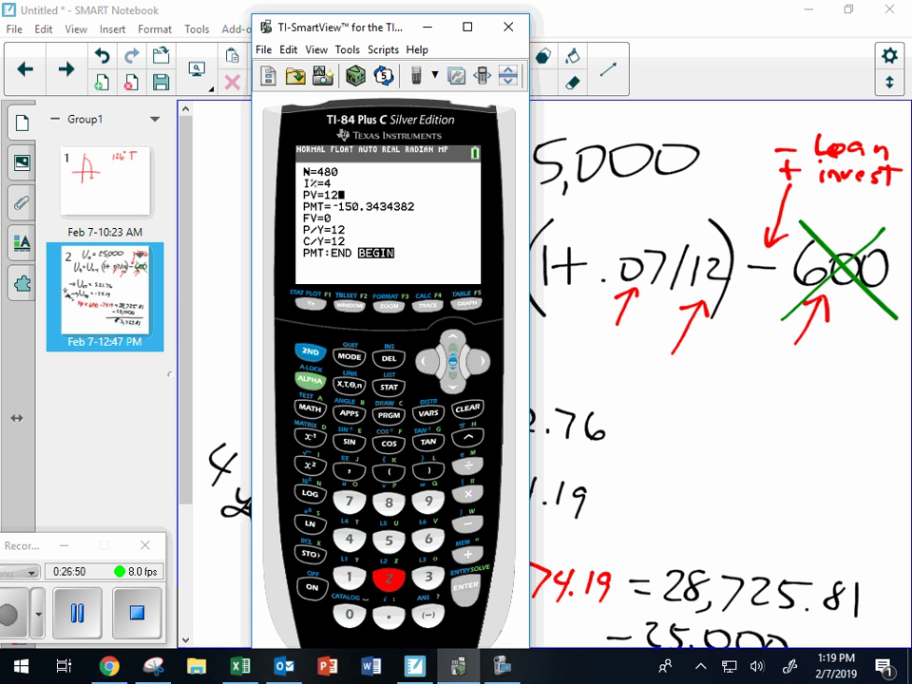
pyautogui.press('Return')
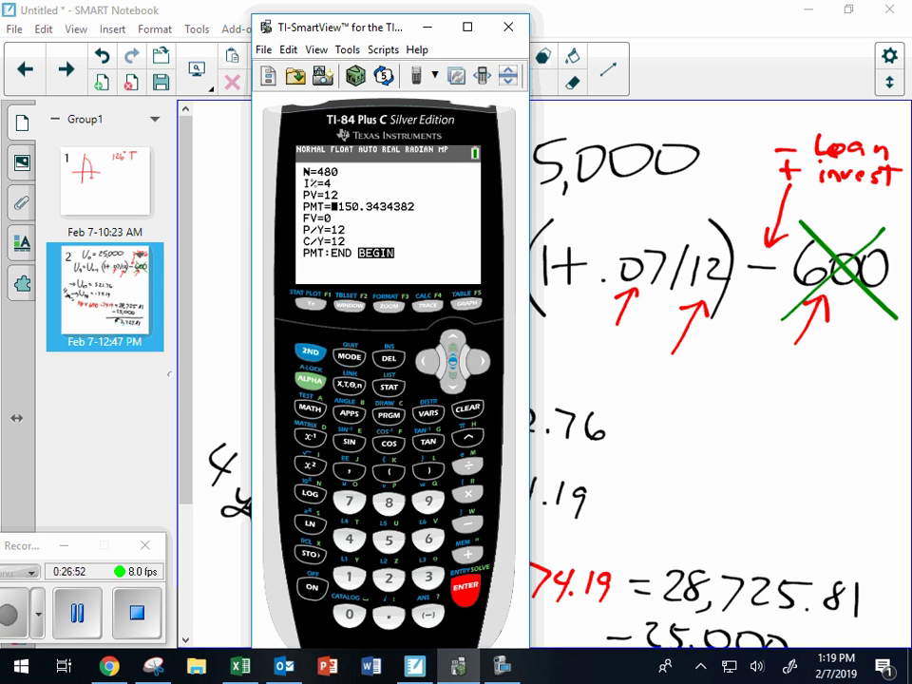
pyautogui.write('0')
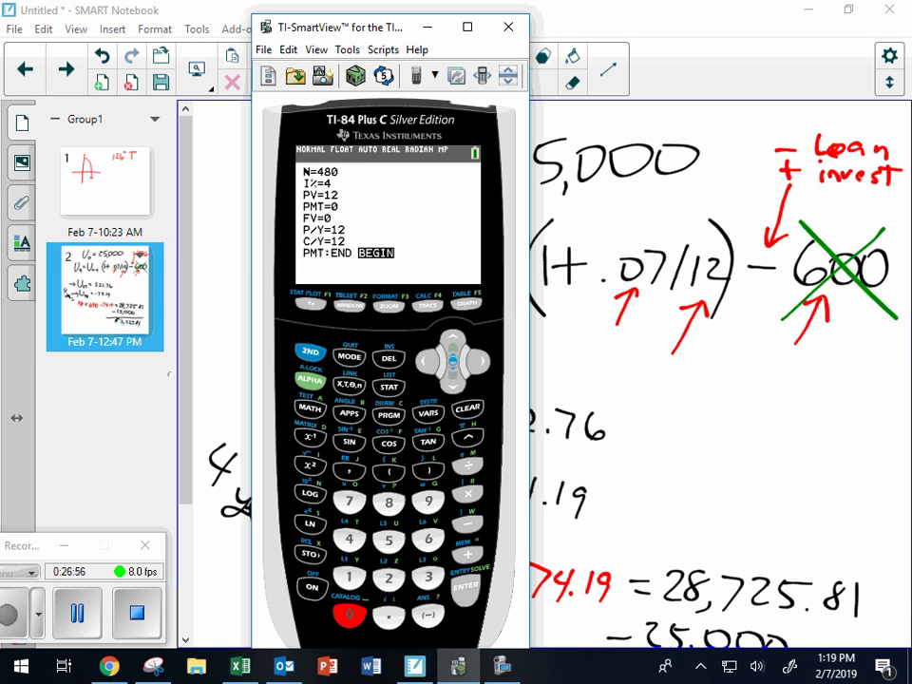
pyautogui.press('Return')
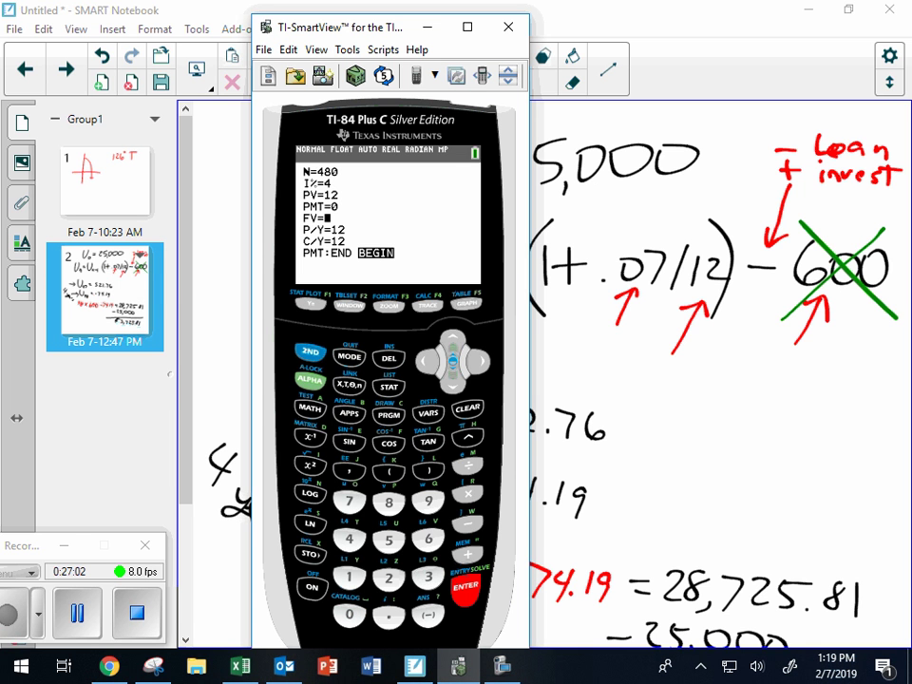
pyautogui.click(310, 379)
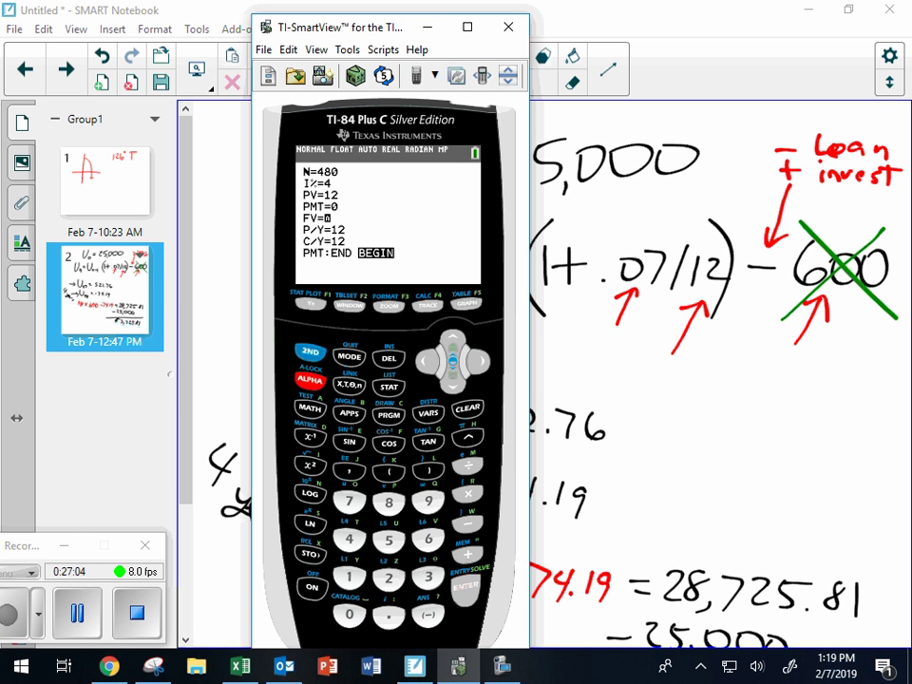
pyautogui.click(465, 585)
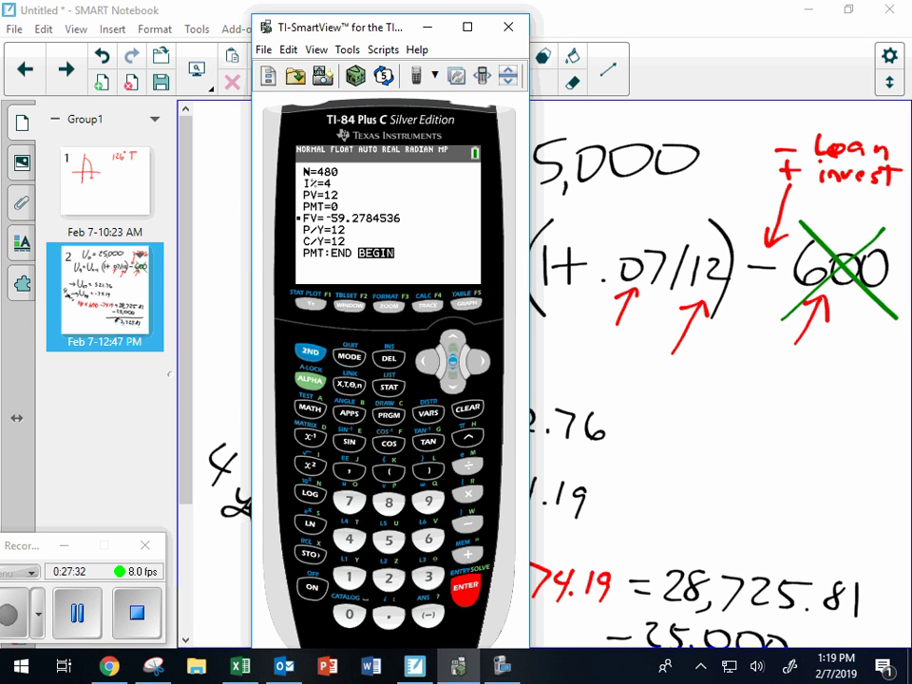
# Step: Set the interest rate I% to 1000, try to solve for FV, and go back to the solver values
pyautogui.press('Up')
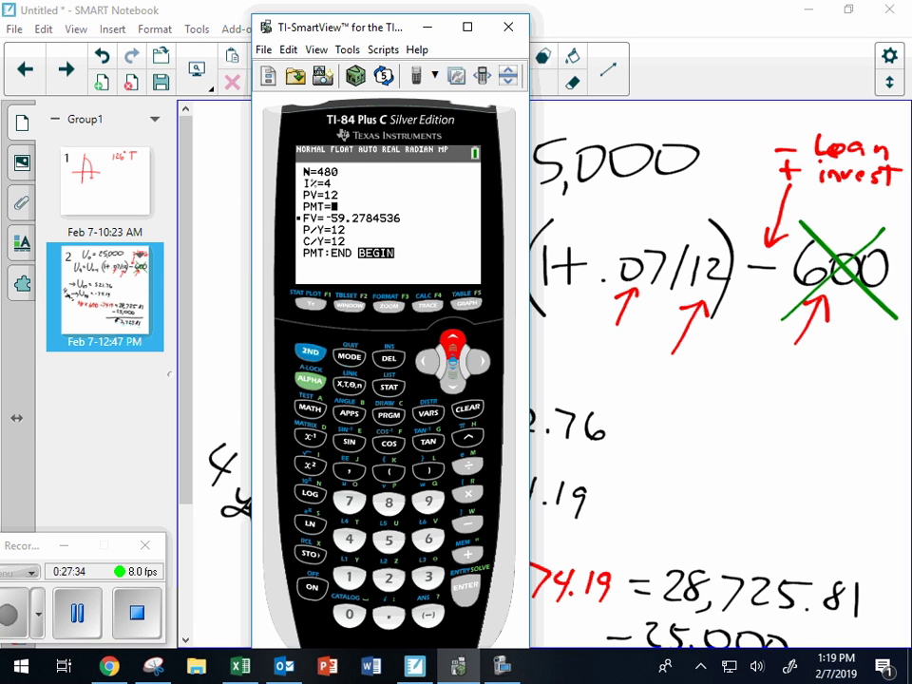
pyautogui.press('Up')
pyautogui.press('Up')
pyautogui.write('1000')
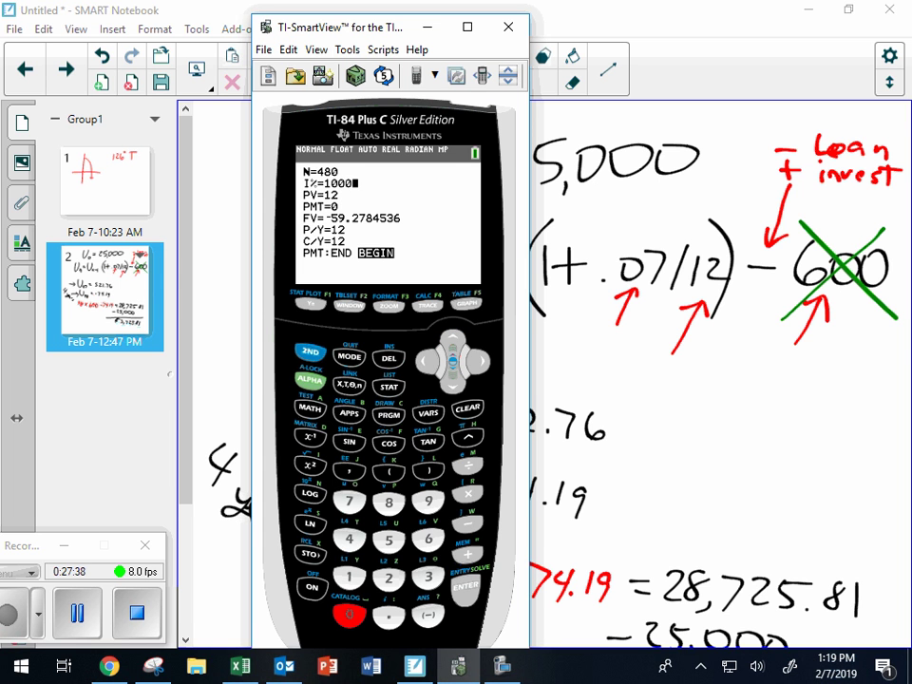
pyautogui.press('Down')
pyautogui.press('Down')
pyautogui.press('Down')
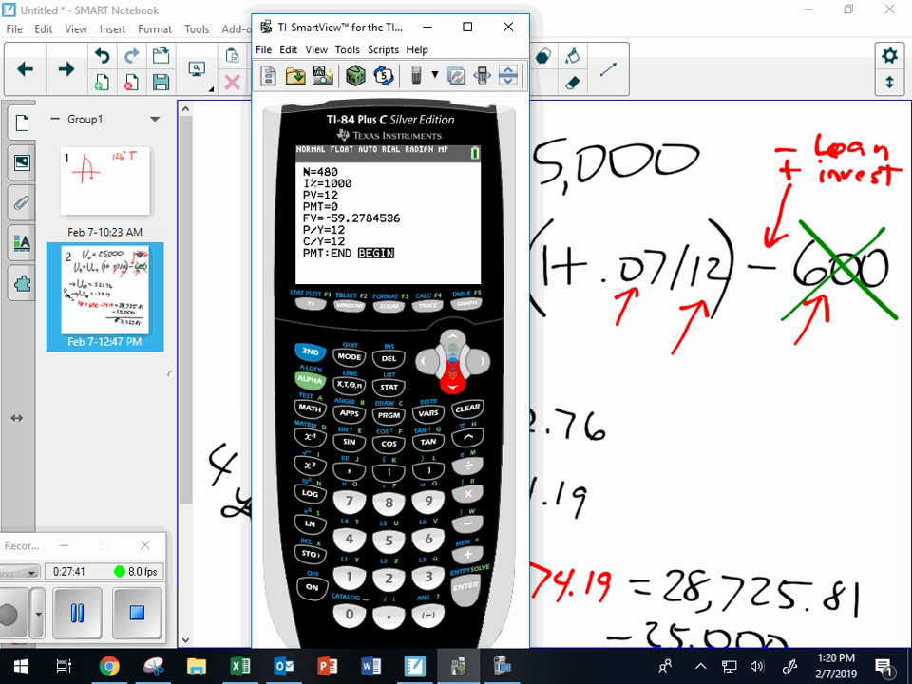
pyautogui.press('alt')
pyautogui.press('Return')
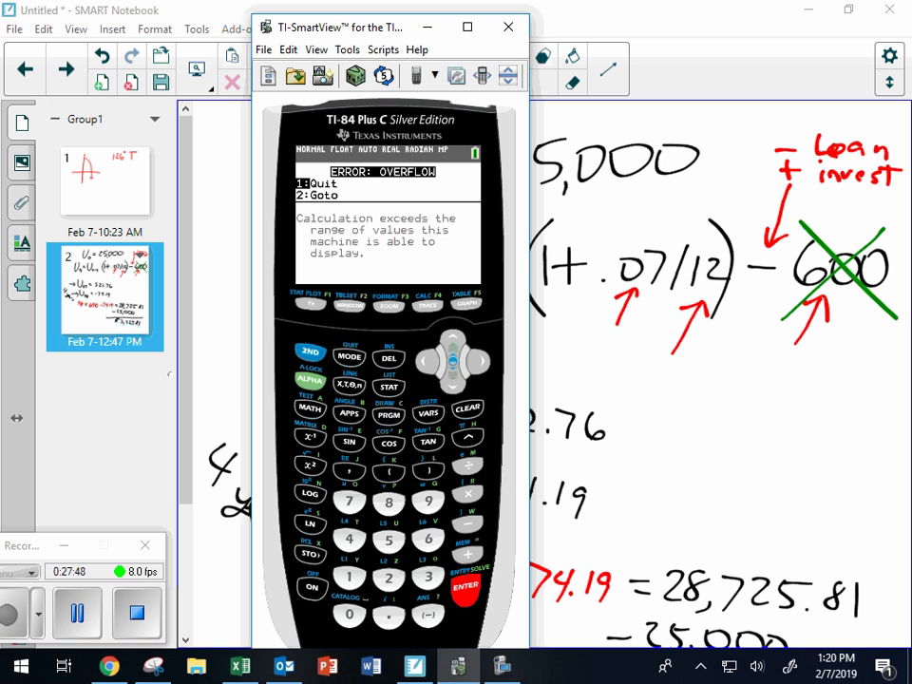
pyautogui.press('Down')
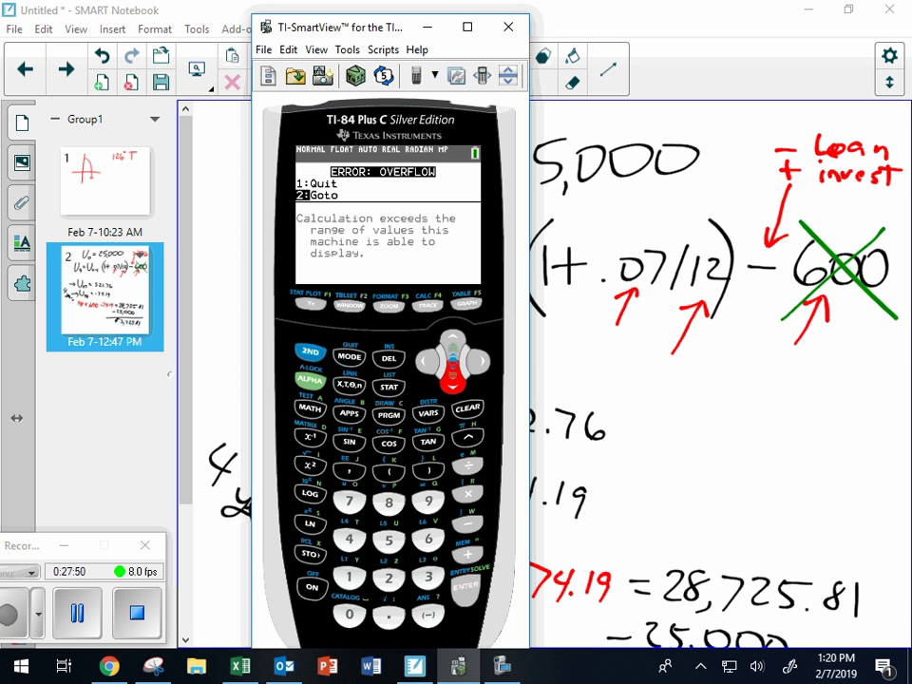
pyautogui.press('Return')
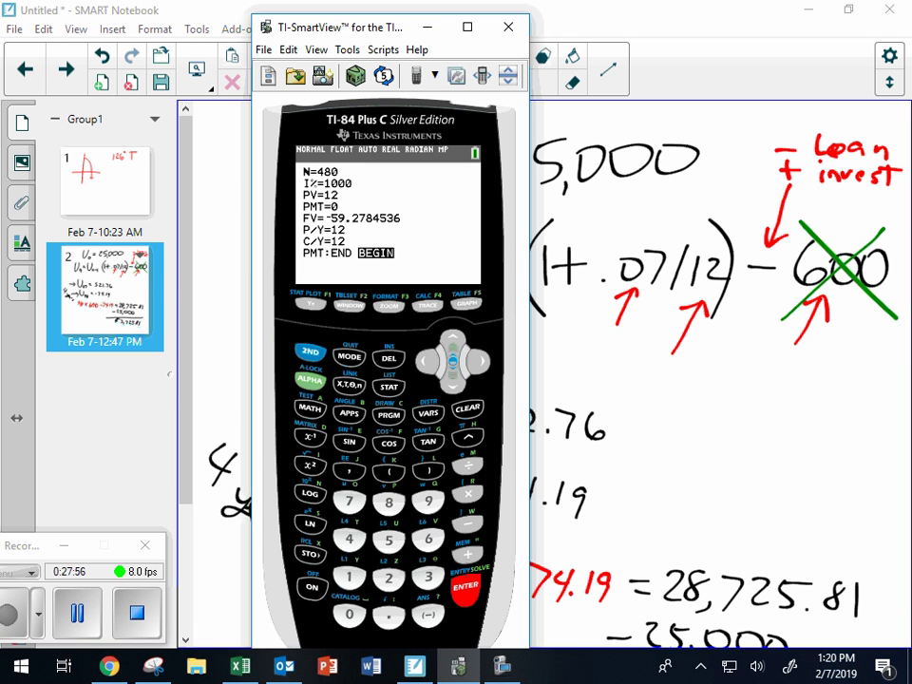
# Step: Set the number of payments N to 1*12 and solve for the future value FV
pyautogui.press('Up')
pyautogui.press('Up')
pyautogui.press('Up')
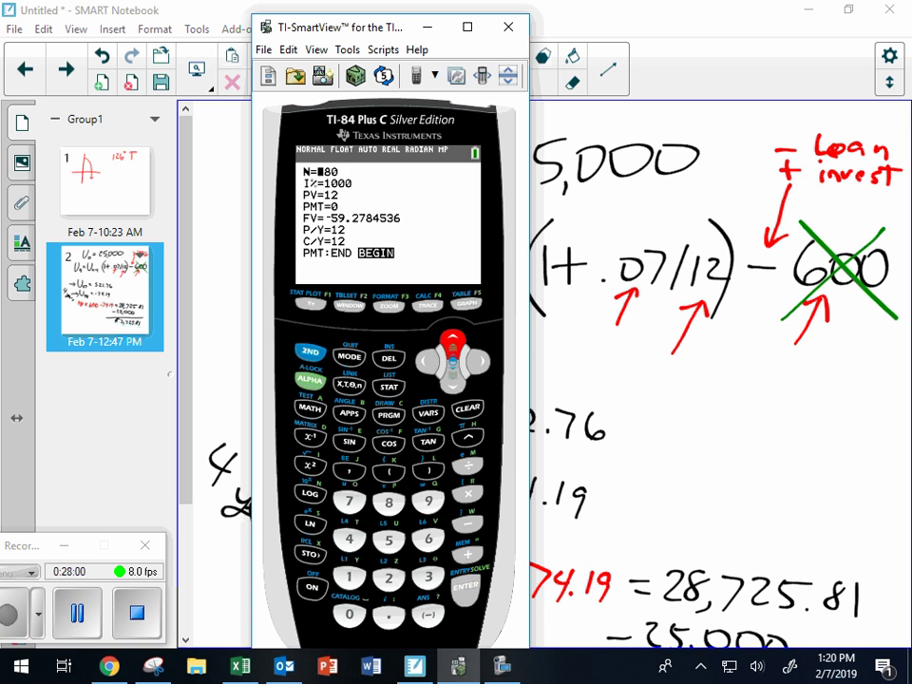
pyautogui.write('1*12')
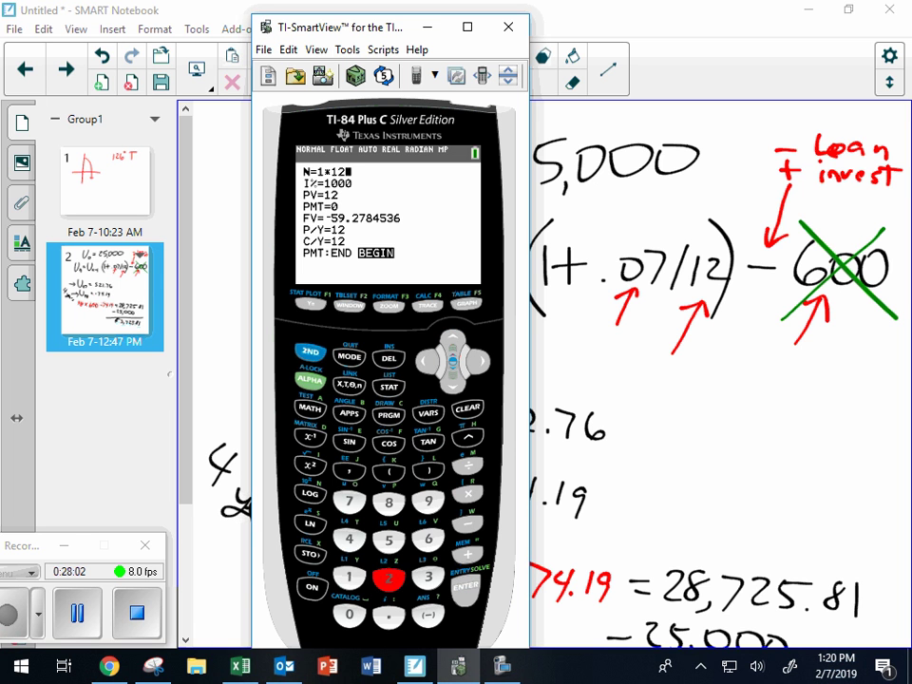
pyautogui.press('Down')
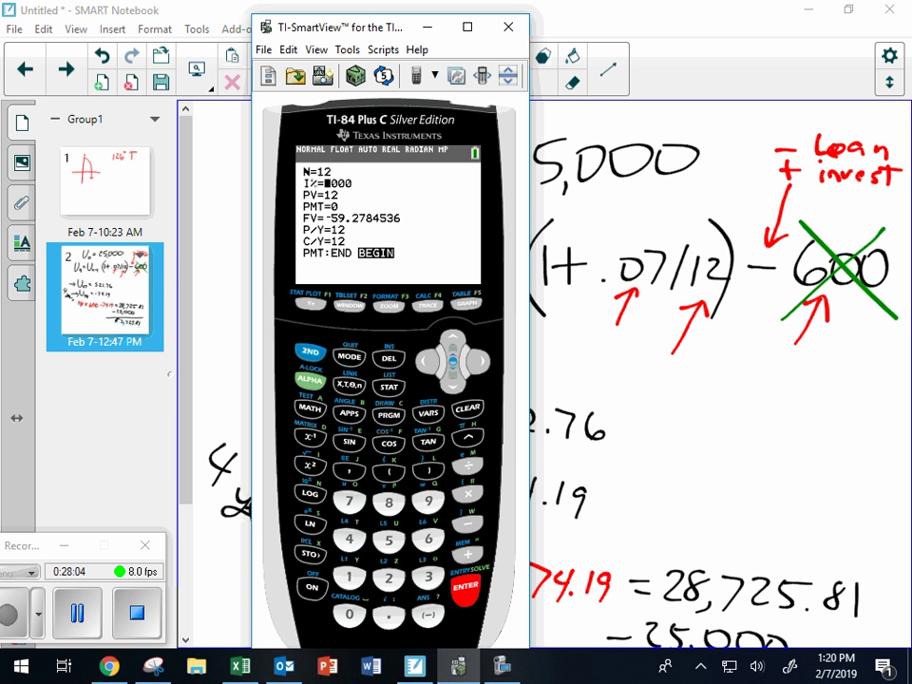
pyautogui.press('Down')
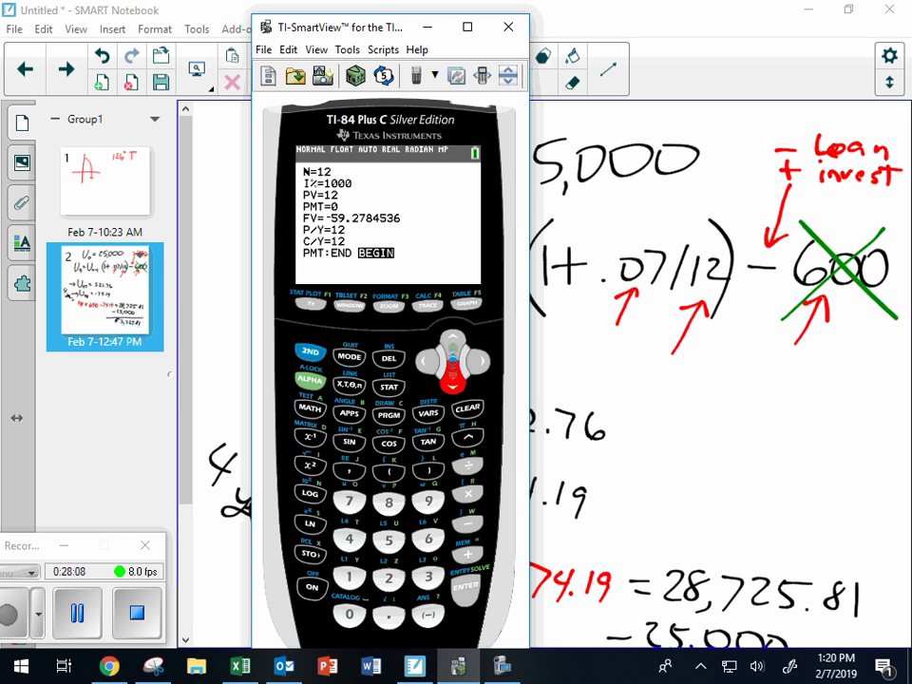
pyautogui.press('shift')
pyautogui.press('Return')
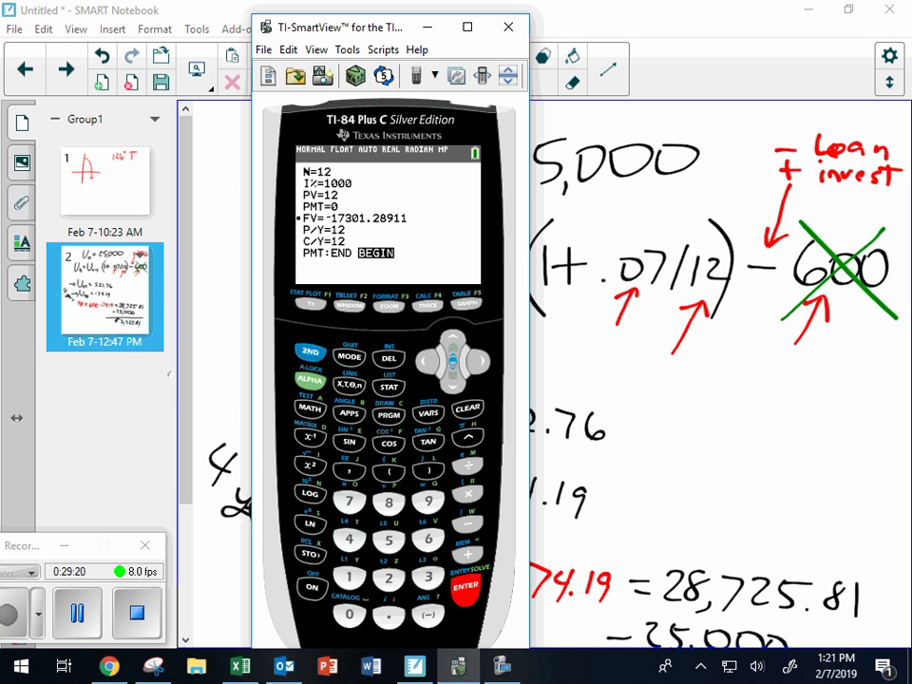
# Step: Switch to the HHA Loans & Investments Homework Quiz in Schoology and read through questions 1 to 4
pyautogui.press('Up')
pyautogui.press('Up')
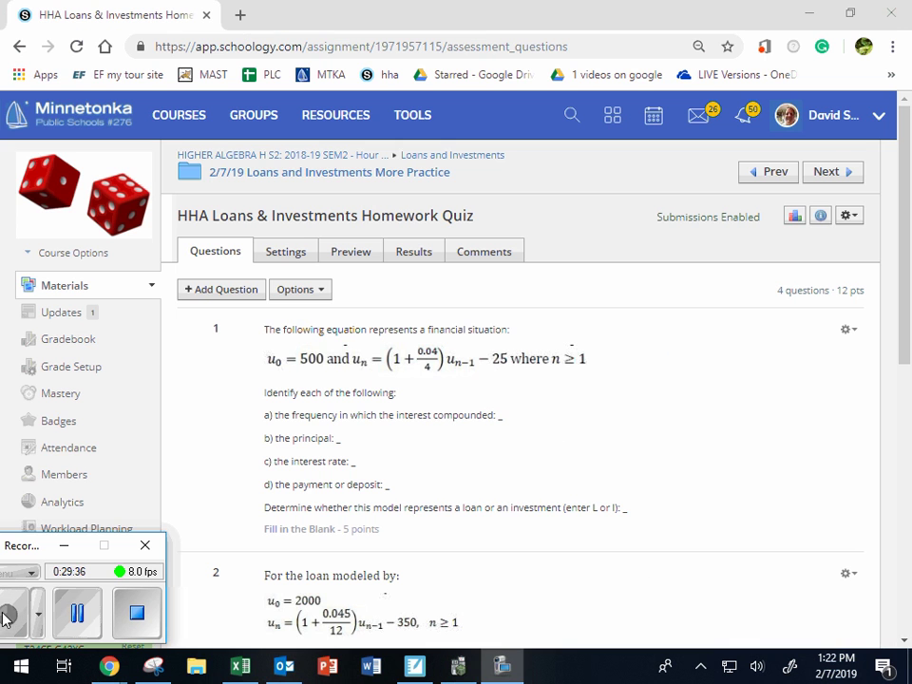
pyautogui.hotkey('alt', 'Tab')
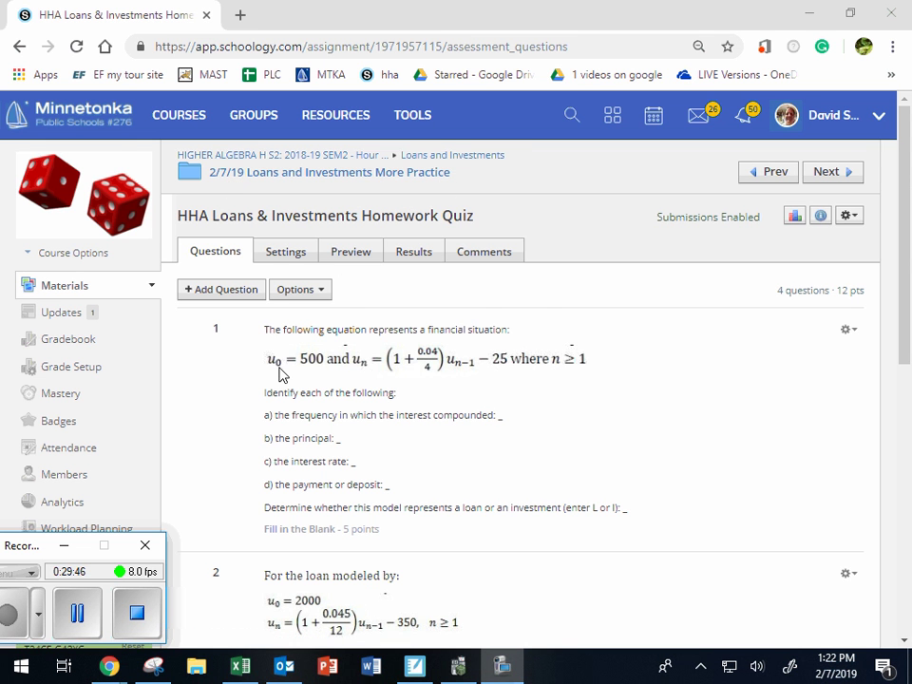
pyautogui.scroll(-3, 279, 372)
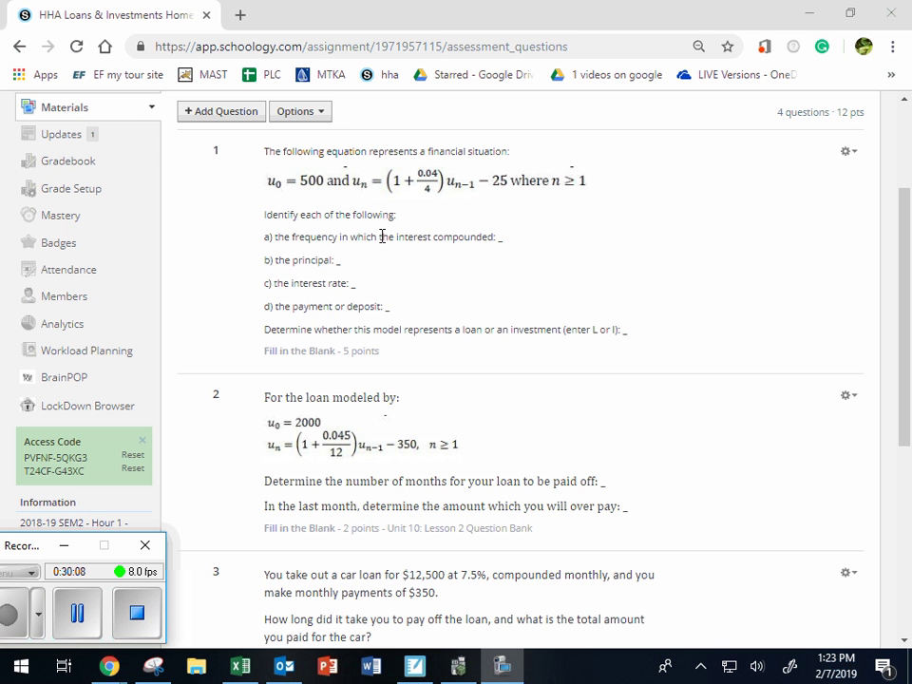
pyautogui.click(382, 237)
pyautogui.scroll(2, 382, 236)
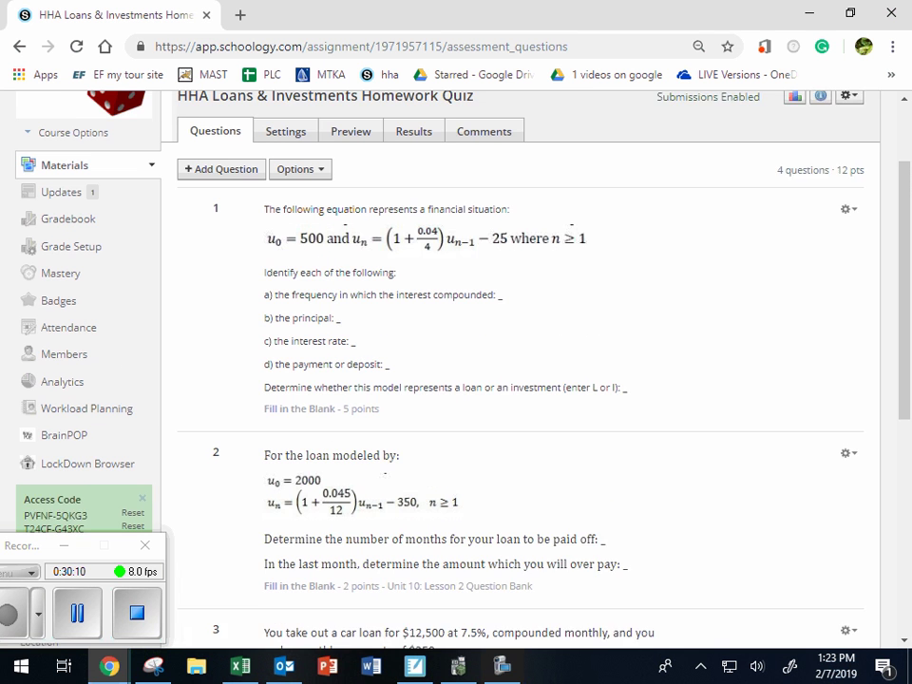
pyautogui.scroll(-2, 381, 237)
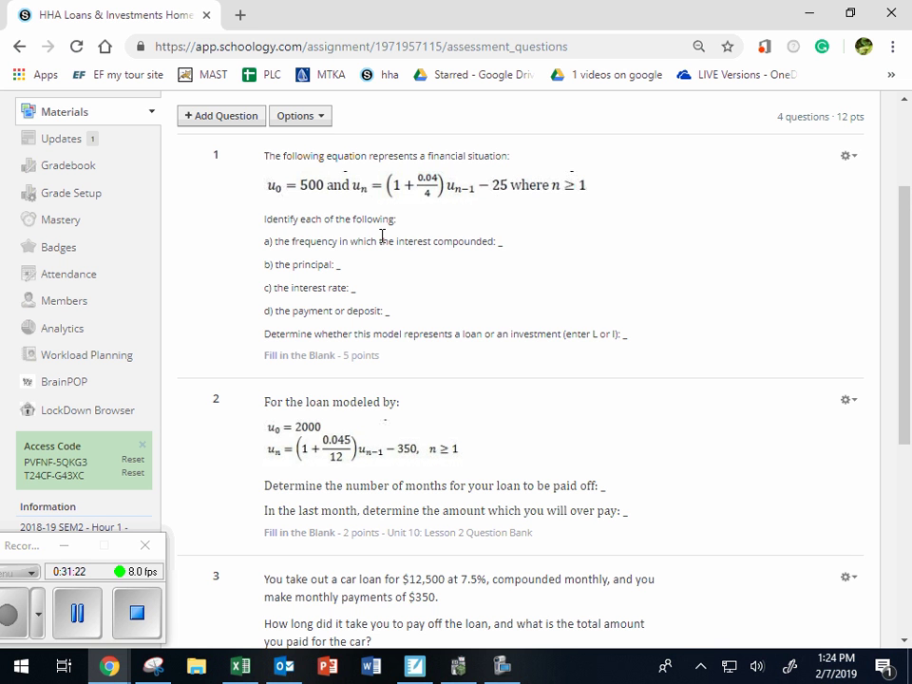
pyautogui.scroll(-6, 381, 234)
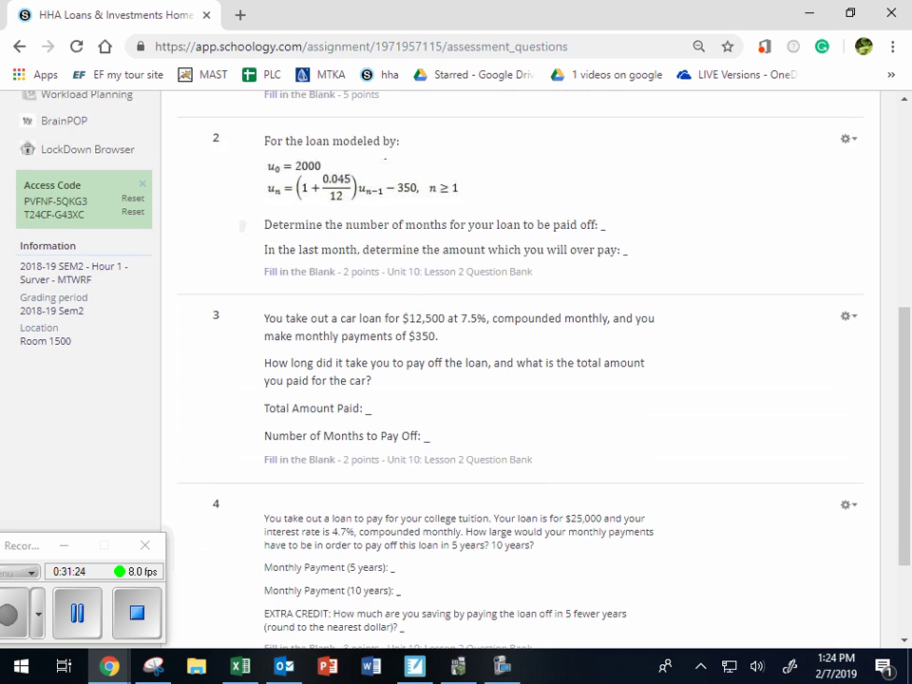